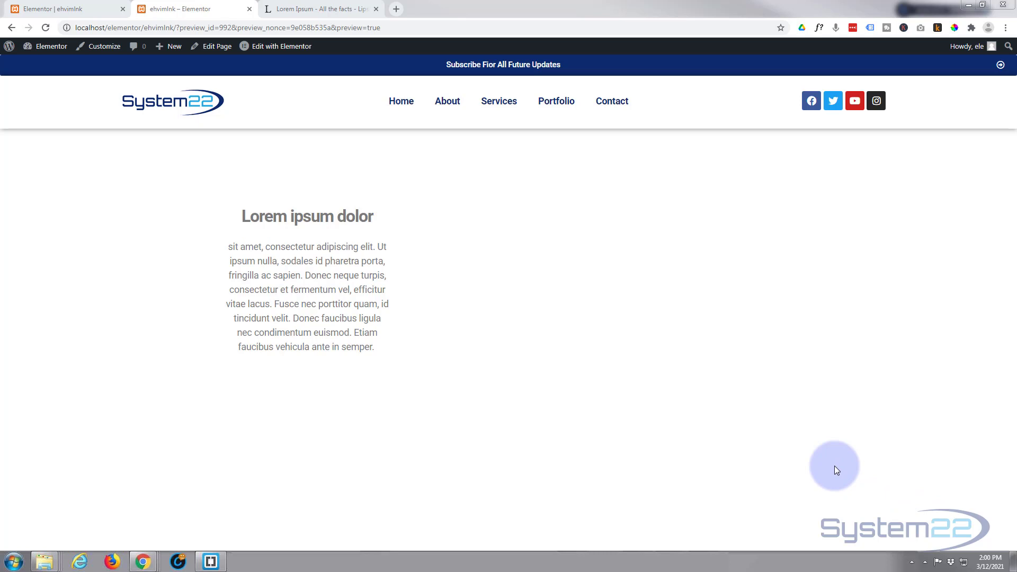
# Open the page in Elementor and drop a Text Editor widget into the third column
pyautogui.moveTo(361, 310)
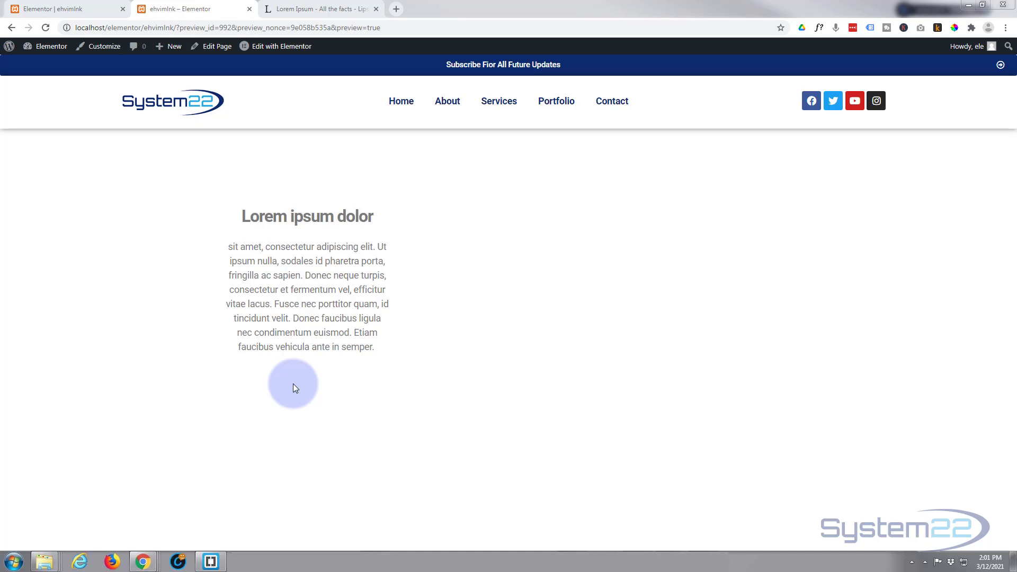
pyautogui.moveTo(281, 48)
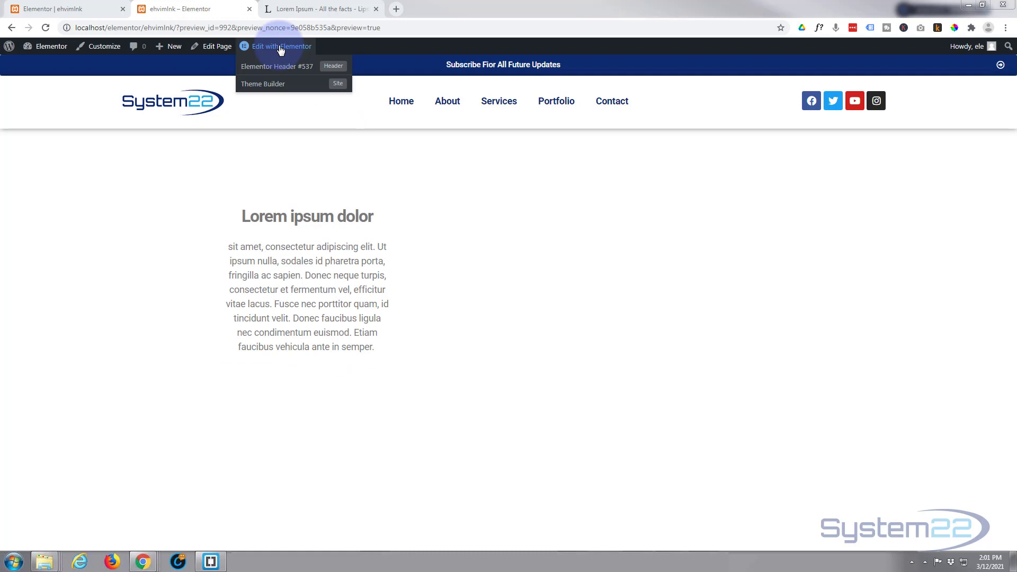
pyautogui.click(280, 47)
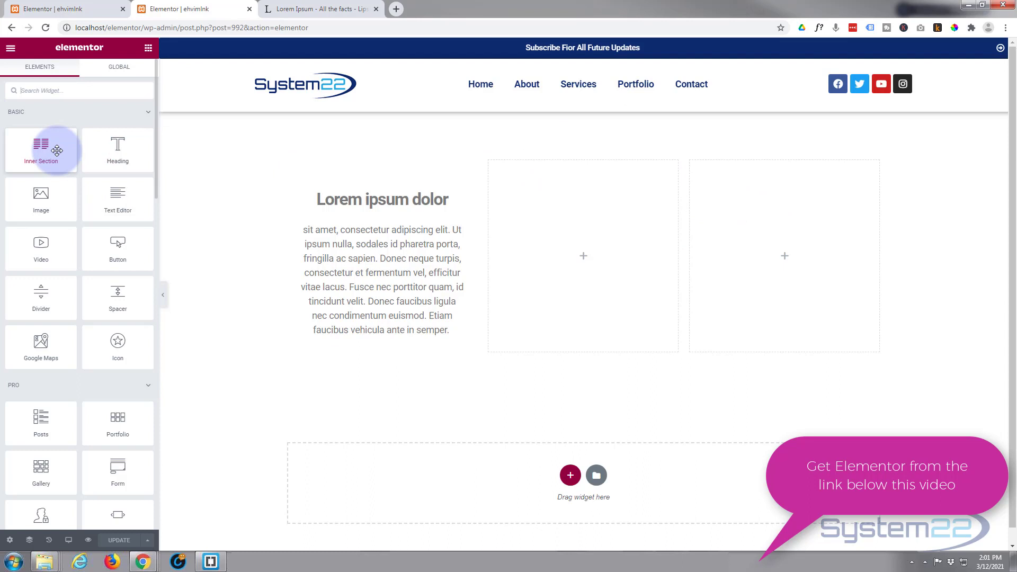
pyautogui.moveTo(108, 198); pyautogui.dragTo(744, 253)
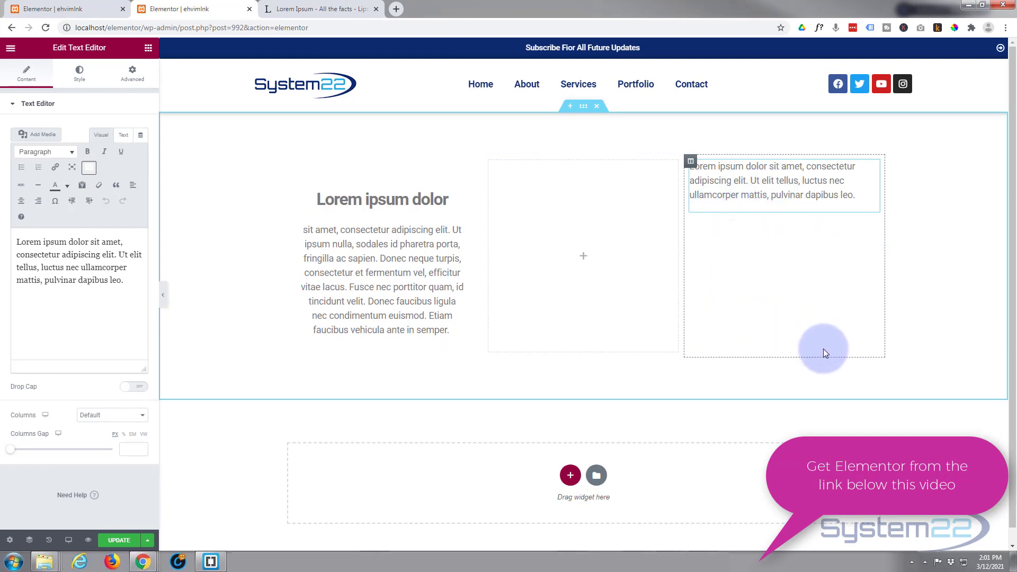
# Copy a Lorem ipsum paragraph from the lipsum page and paste it over the placeholder text
pyautogui.click(341, 13)
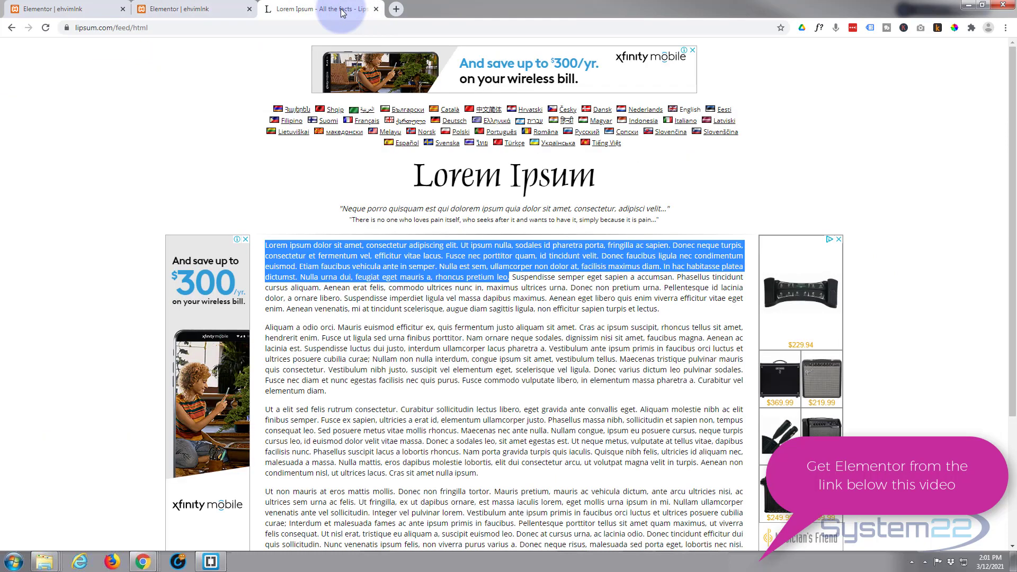
pyautogui.click(437, 267)
pyautogui.moveTo(437, 267); pyautogui.dragTo(268, 227)
pyautogui.hotkey('ctrl', 'c')
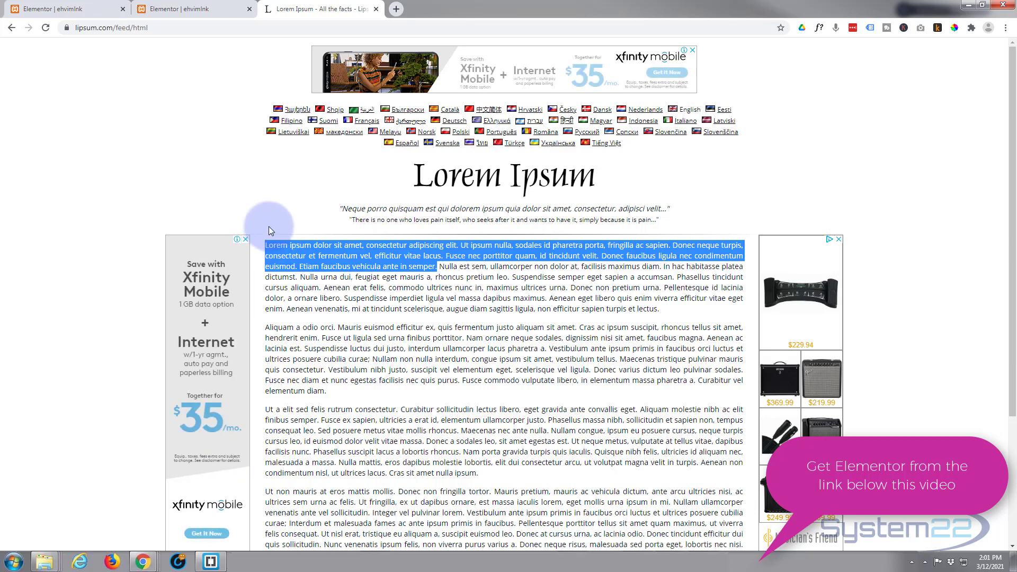
pyautogui.click(220, 6)
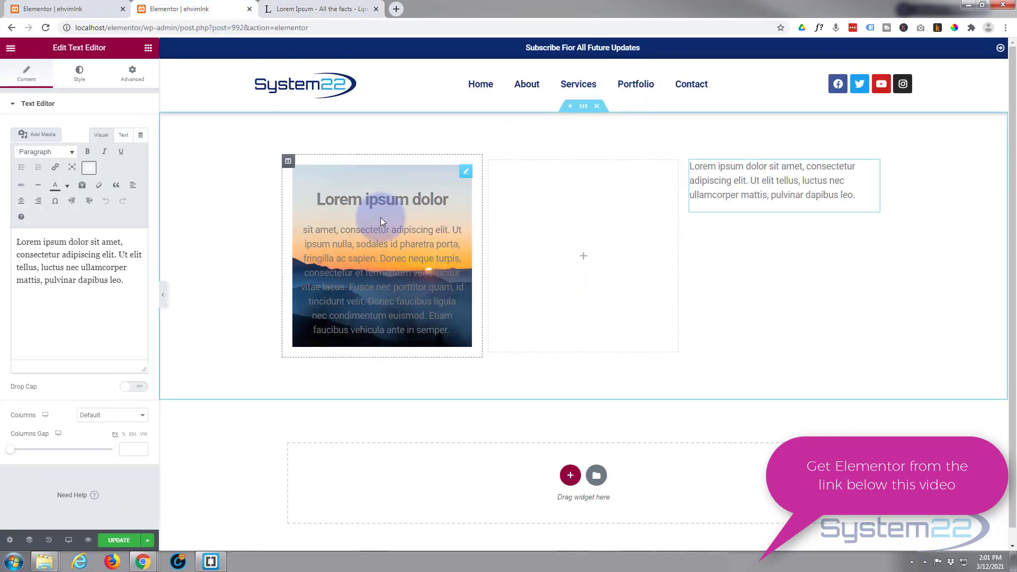
pyautogui.moveTo(126, 281); pyautogui.dragTo(21, 215)
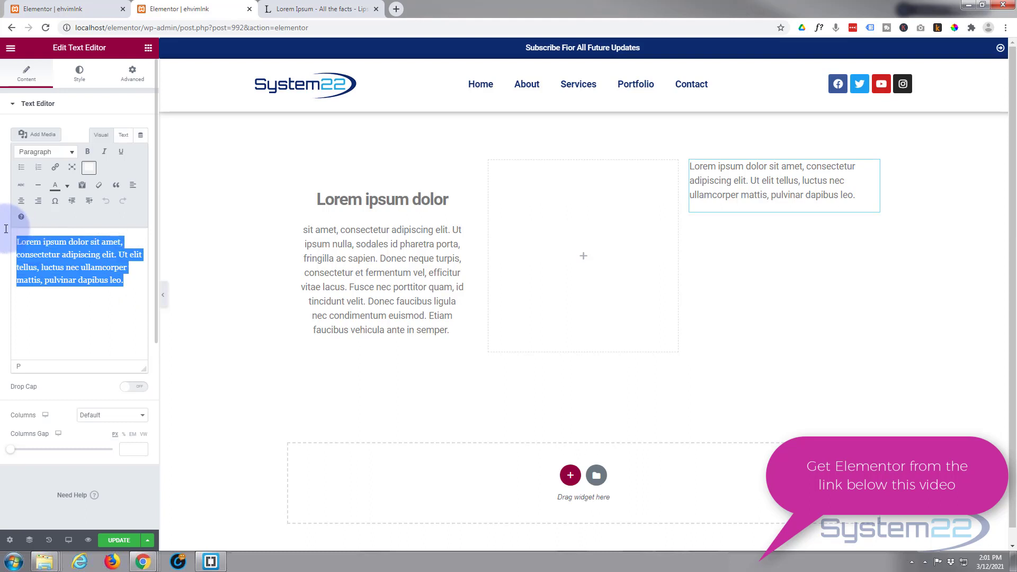
pyautogui.hotkey('ctrl', 'v')
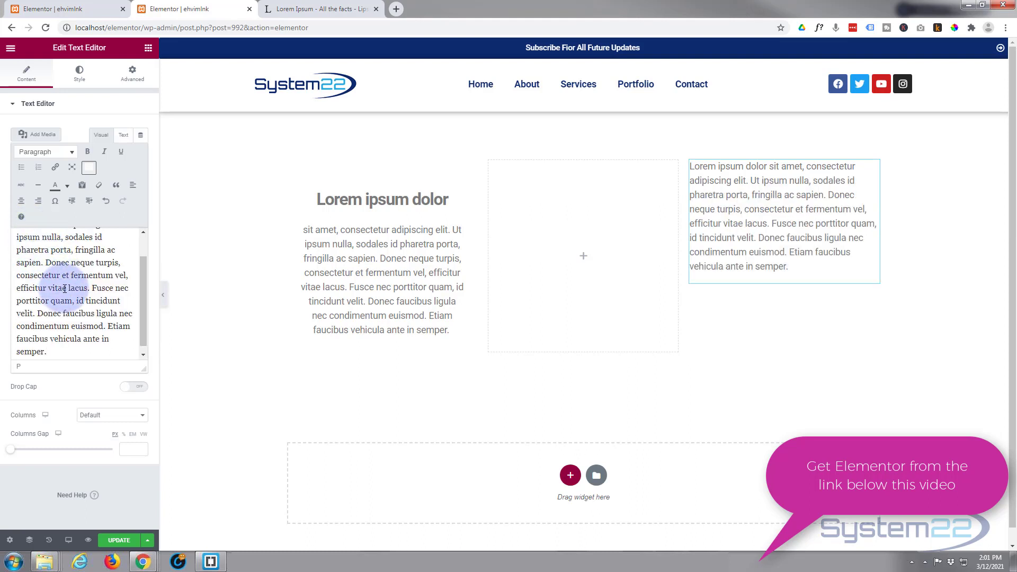
# Split 'Lorem ipsum dolor' onto its own line and capitalise 'Sit' at the paragraph start
pyautogui.scroll(1, 65, 288)
pyautogui.scroll(1, 65, 288)
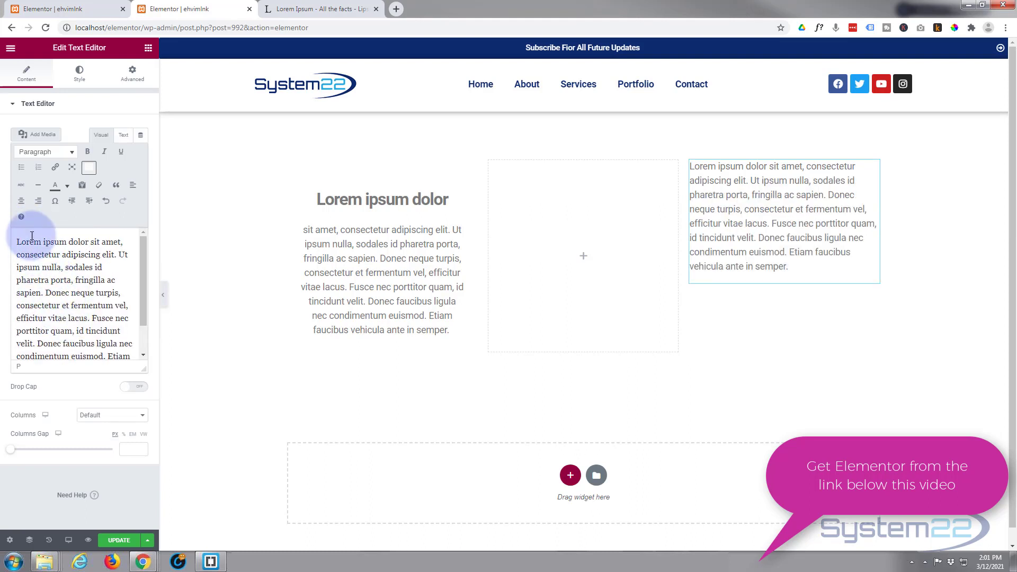
pyautogui.click(90, 241)
pyautogui.press('Return')
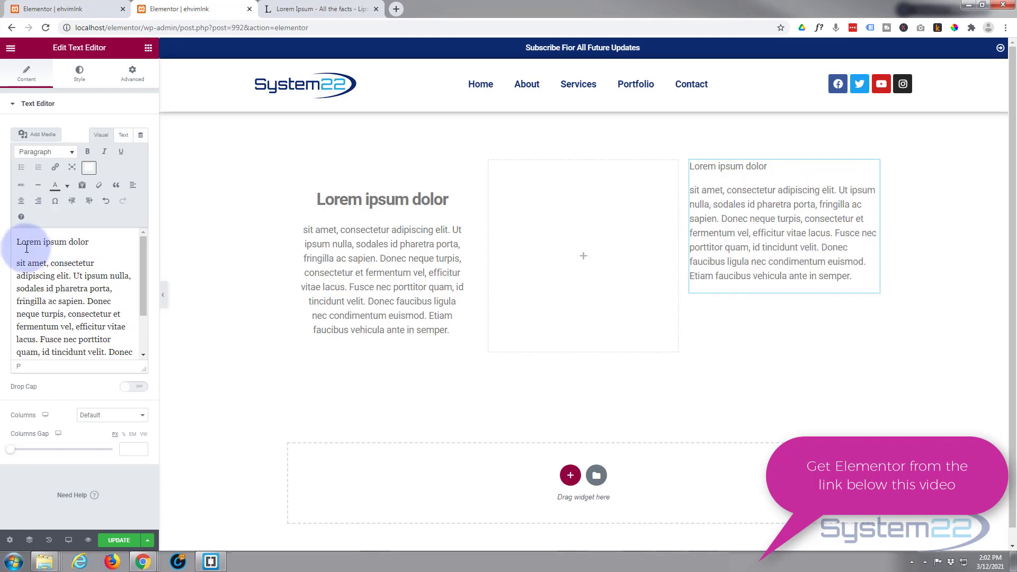
pyautogui.click(20, 263)
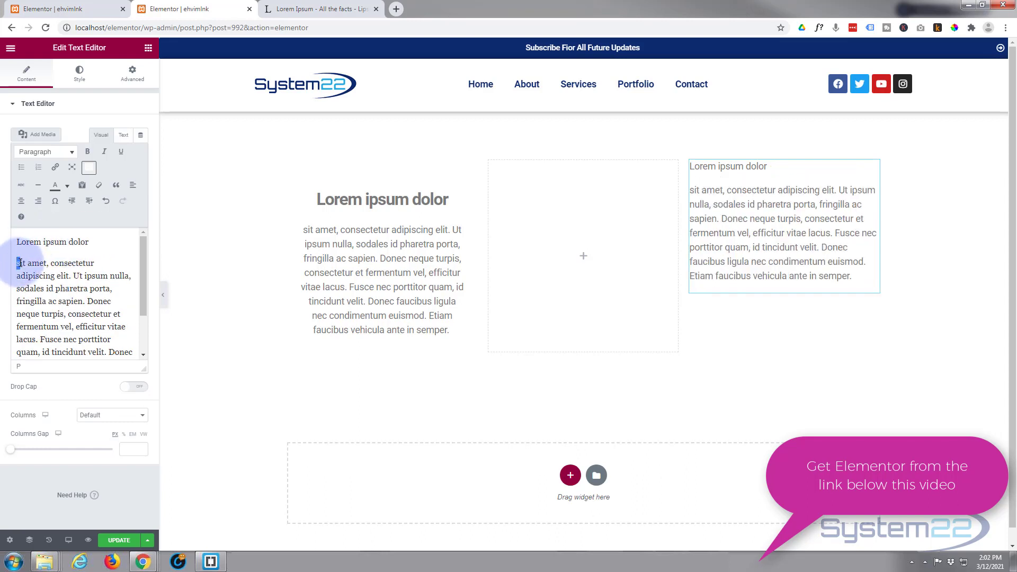
pyautogui.press('BackSpace')
pyautogui.write('S')
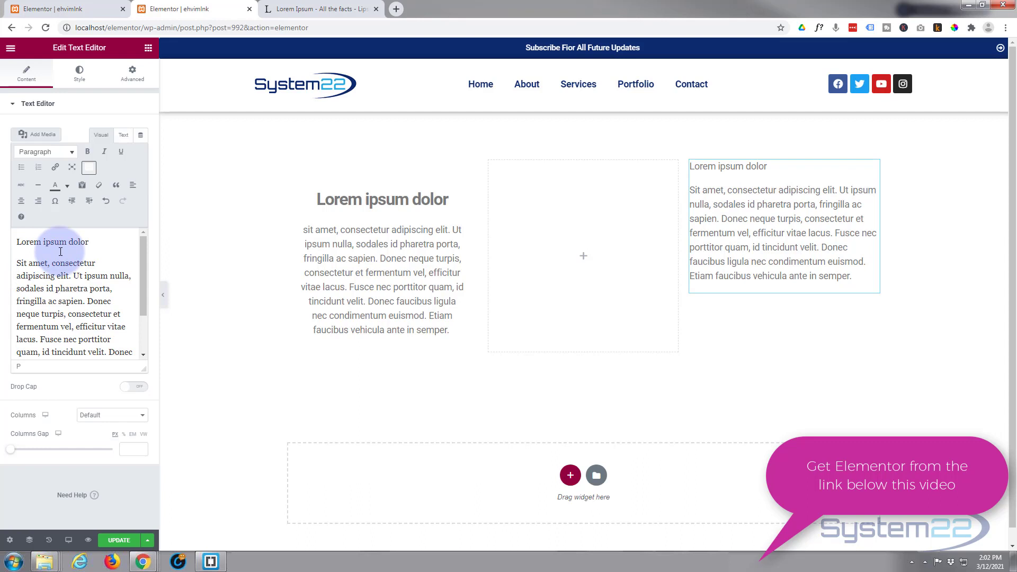
# Make 'Lorem ipsum dolor' a Heading 4 and center all the text
pyautogui.moveTo(18, 241); pyautogui.dragTo(90, 244)
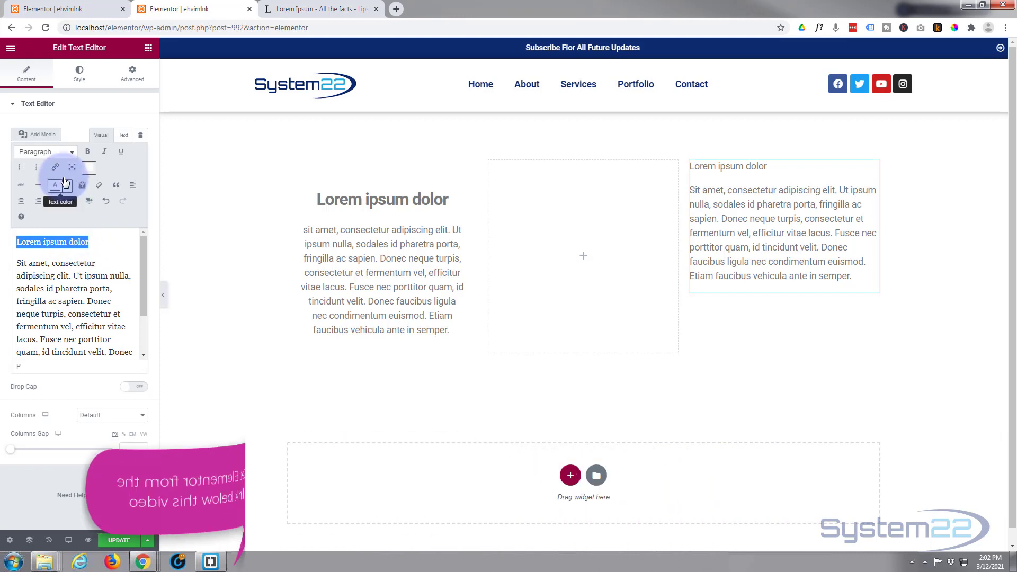
pyautogui.click(54, 154)
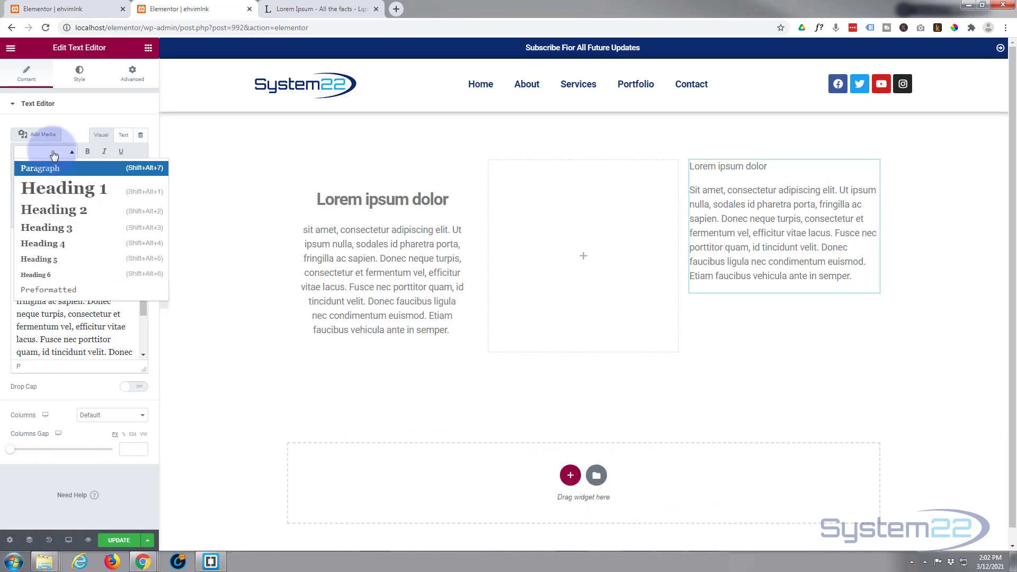
pyautogui.click(45, 244)
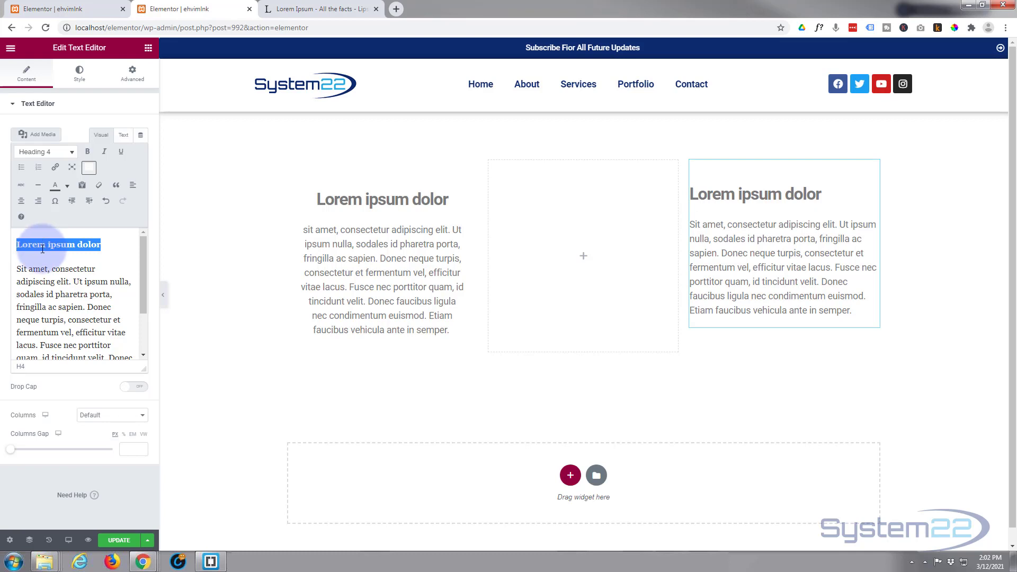
pyautogui.click(18, 245)
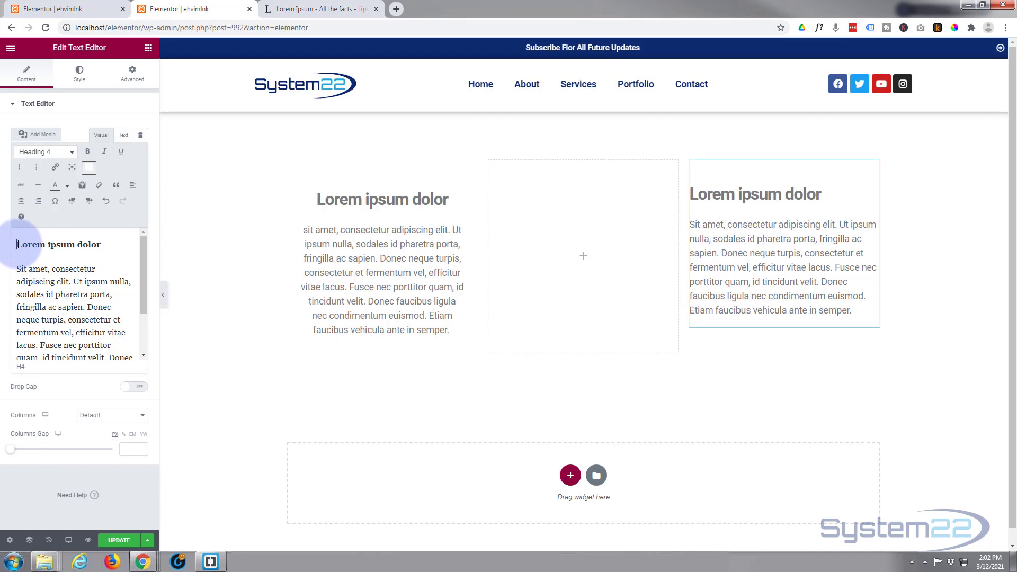
pyautogui.hotkey('ctrl', 'a')
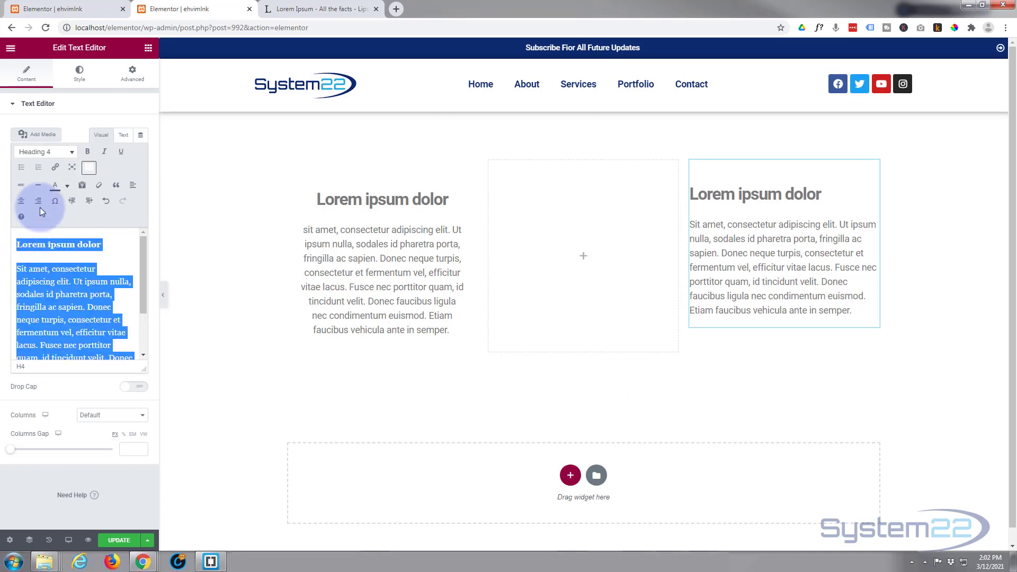
pyautogui.click(24, 206)
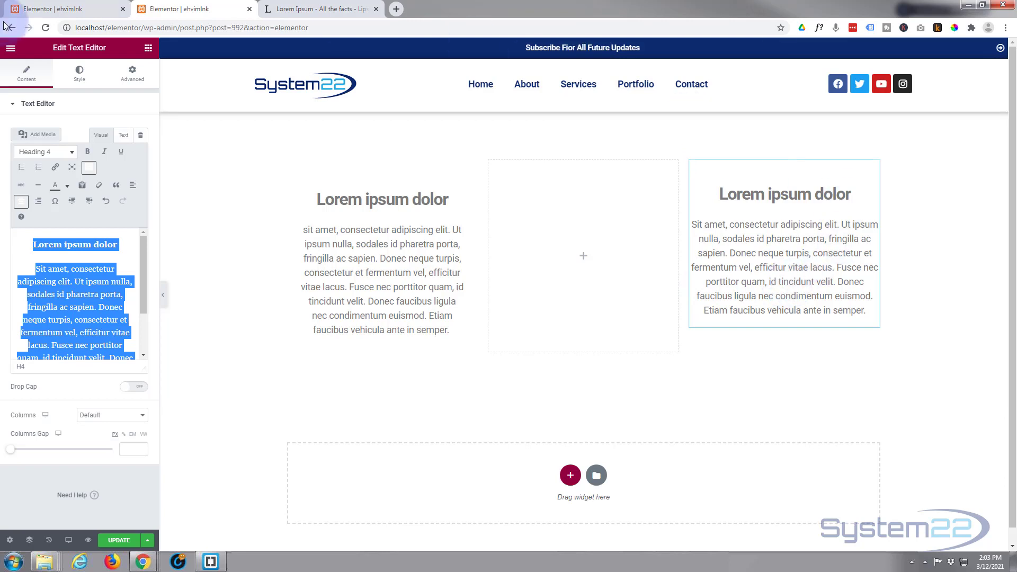
# Unlink the text widget's padding and set 15 px left and right, 0 top and bottom
pyautogui.click(129, 80)
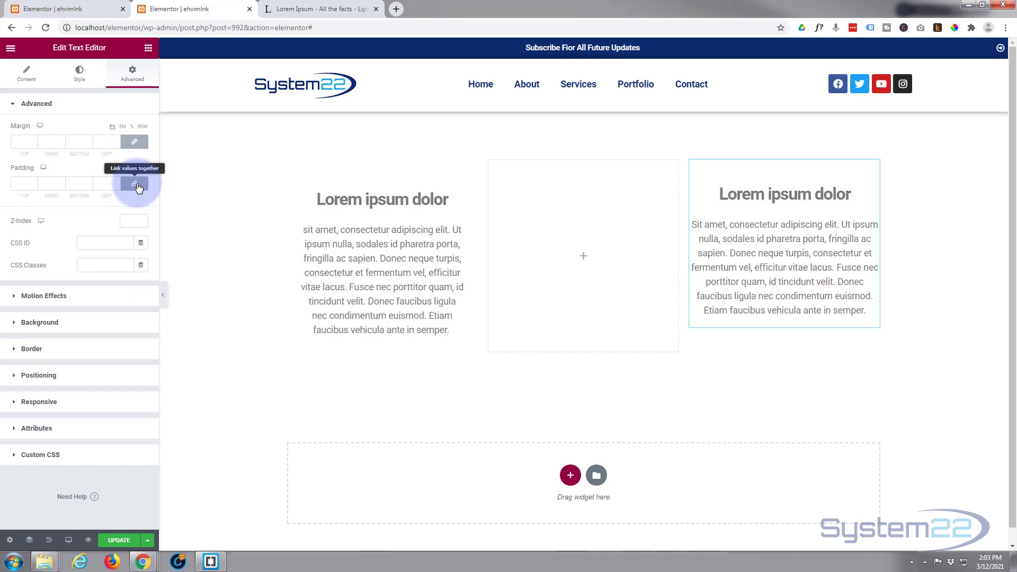
pyautogui.click(136, 186)
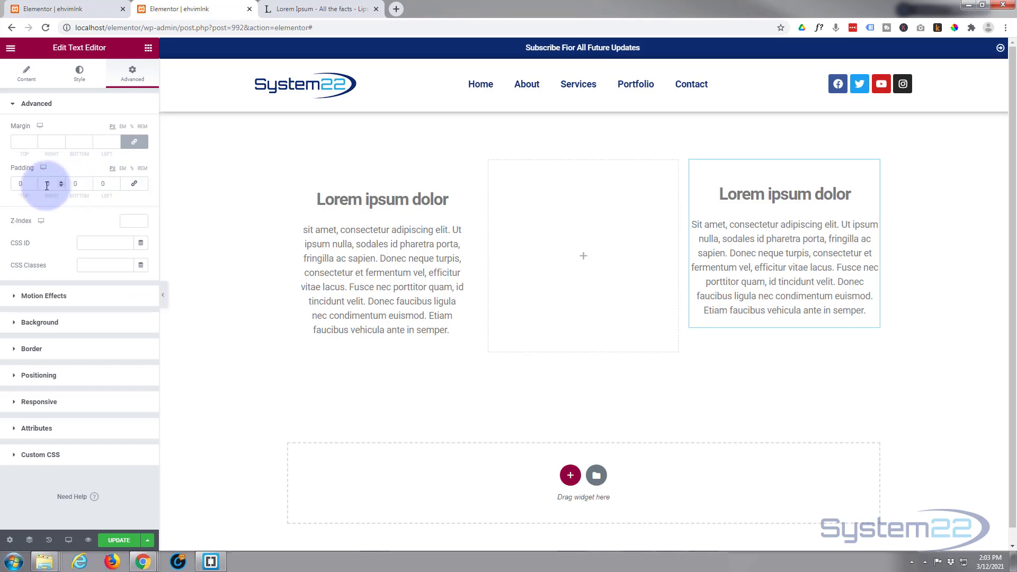
pyautogui.doubleClick(48, 186)
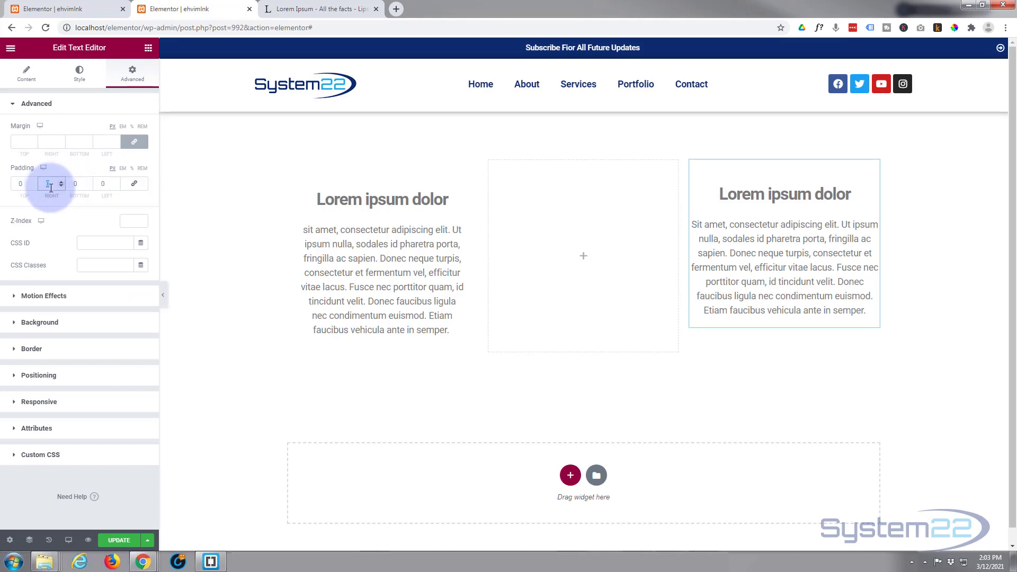
pyautogui.write('15')
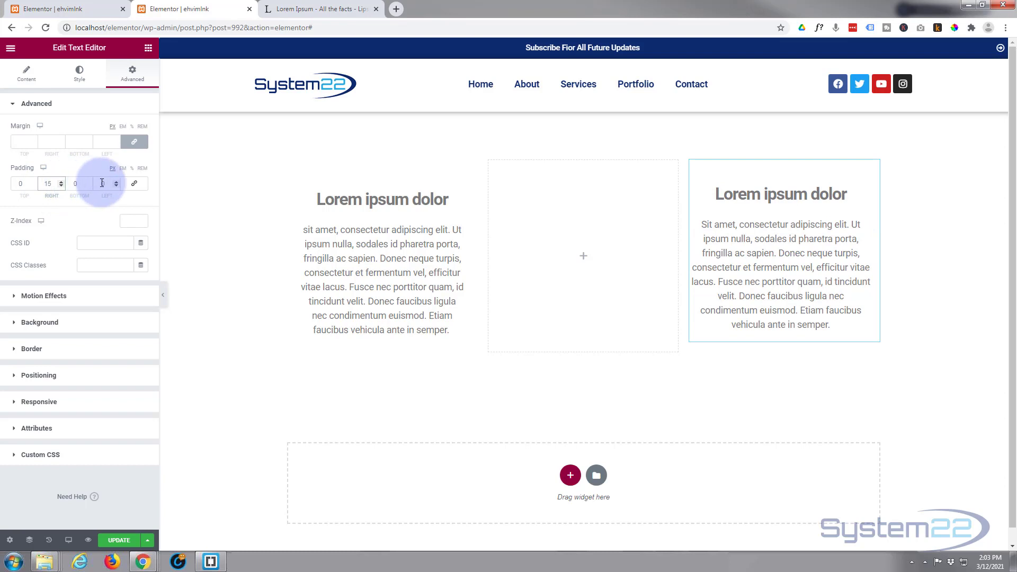
pyautogui.write('410')
pyautogui.doubleClick(109, 180)
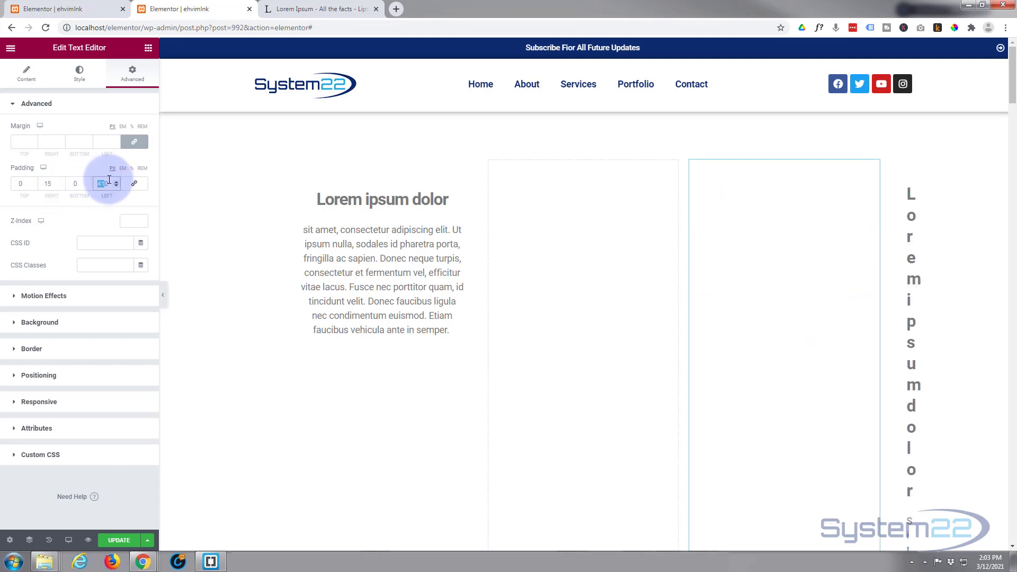
pyautogui.write('15')
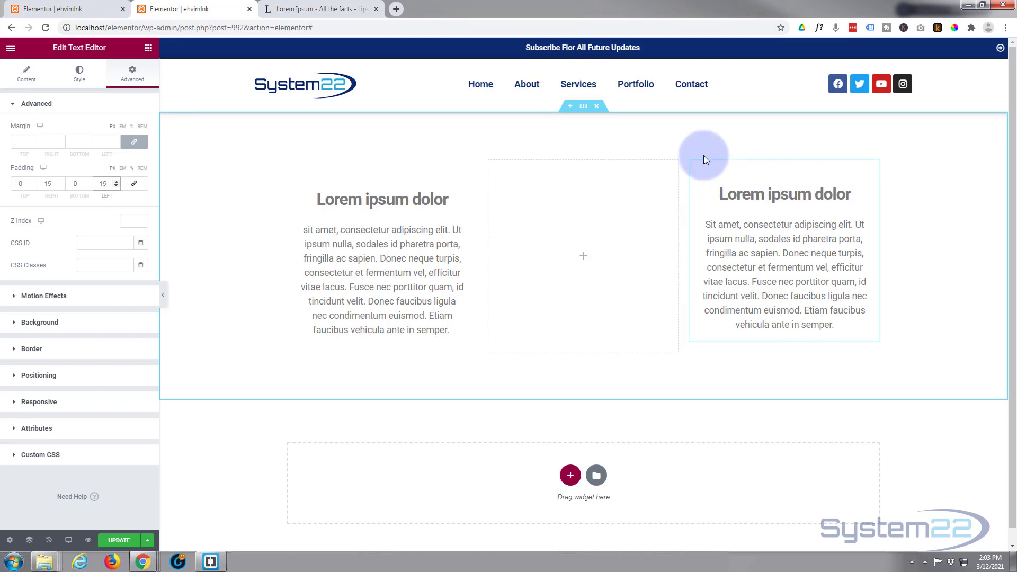
# Set the third column's padding to 0 and its linked margin to 20 px
pyautogui.click(691, 162)
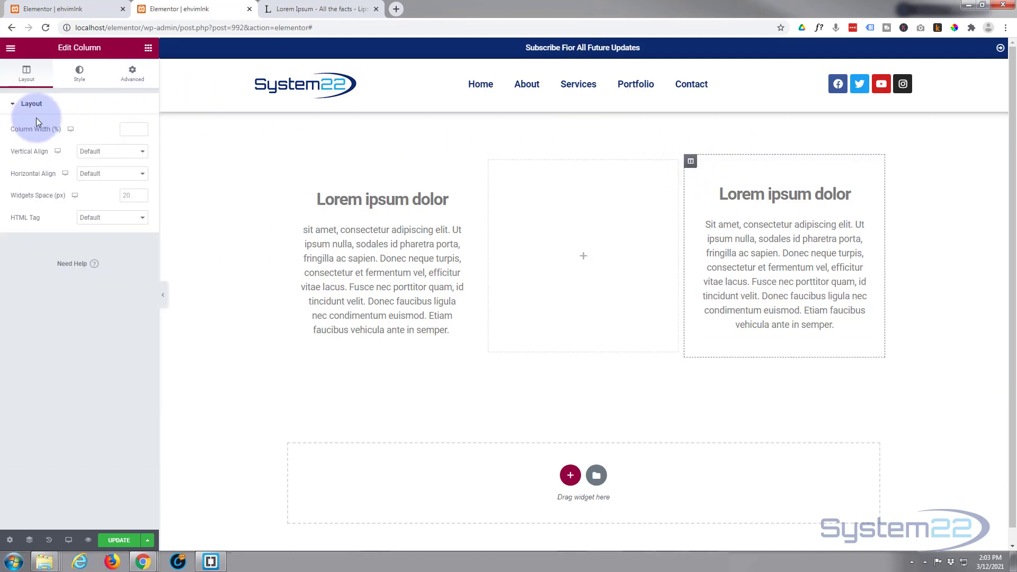
pyautogui.click(132, 75)
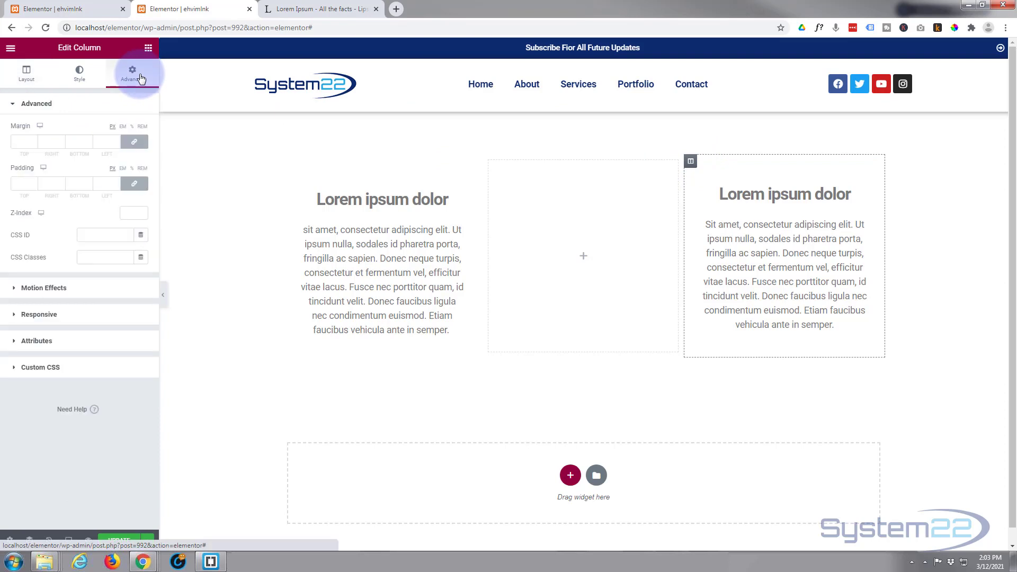
pyautogui.click(24, 183)
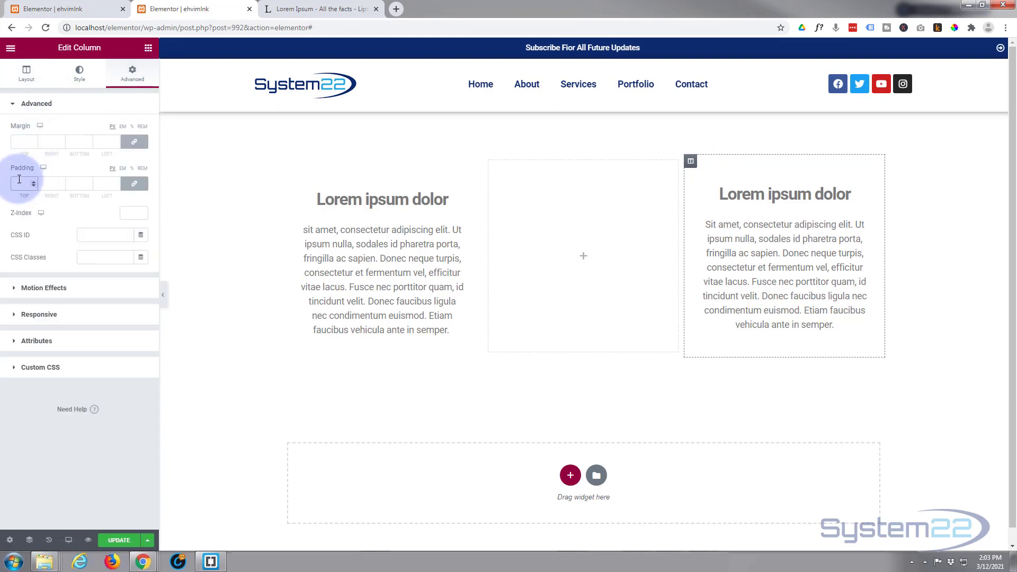
pyautogui.write('0')
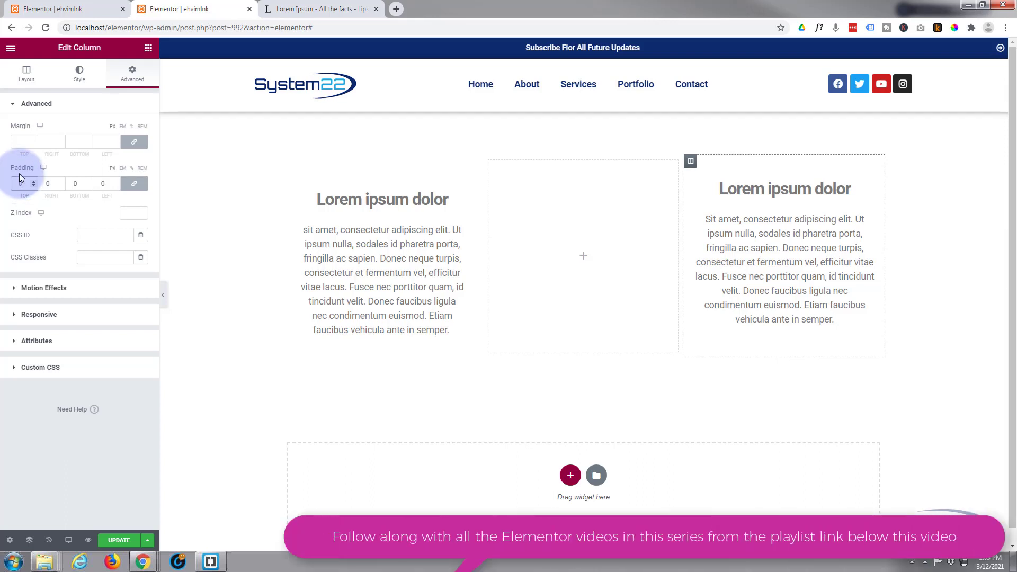
pyautogui.click(18, 140)
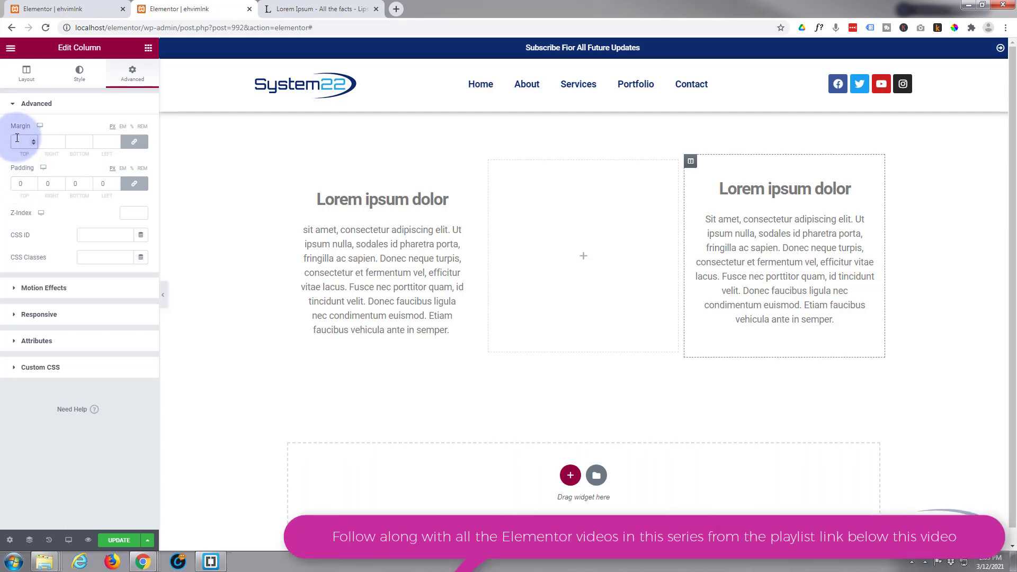
pyautogui.write('20')
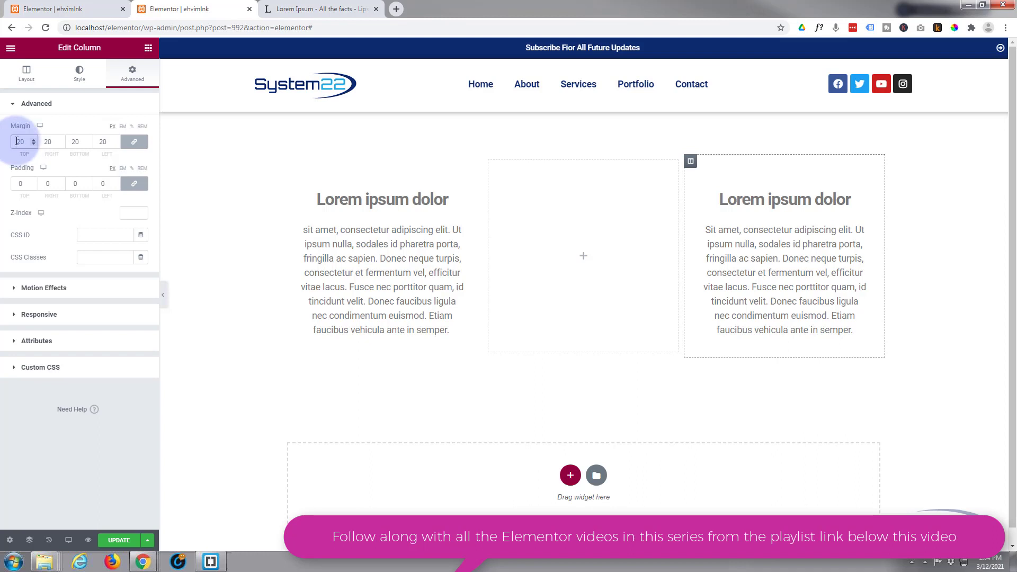
# Give the column a Classic background coloured white (#FFFFFF)
pyautogui.click(81, 79)
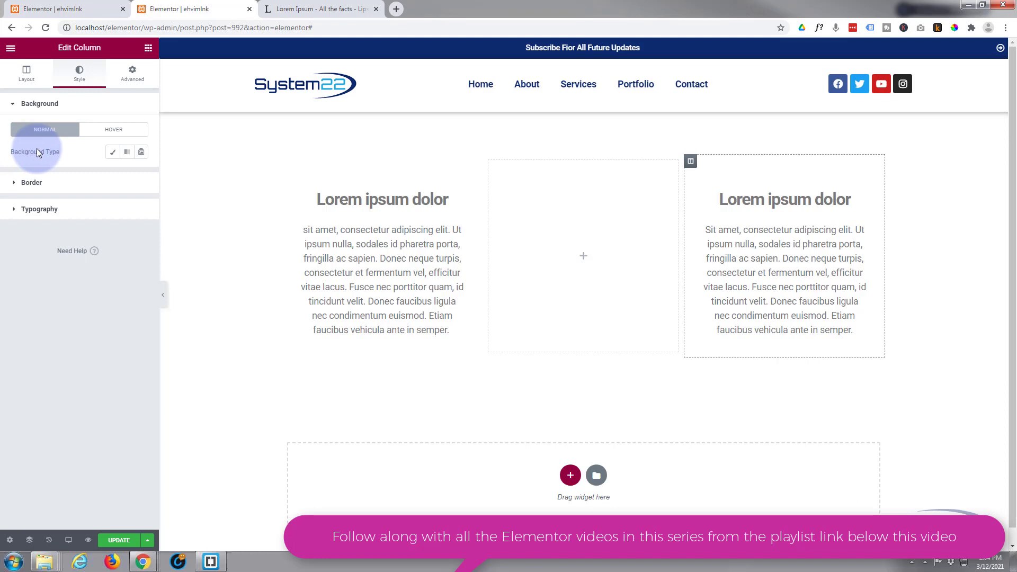
pyautogui.click(113, 153)
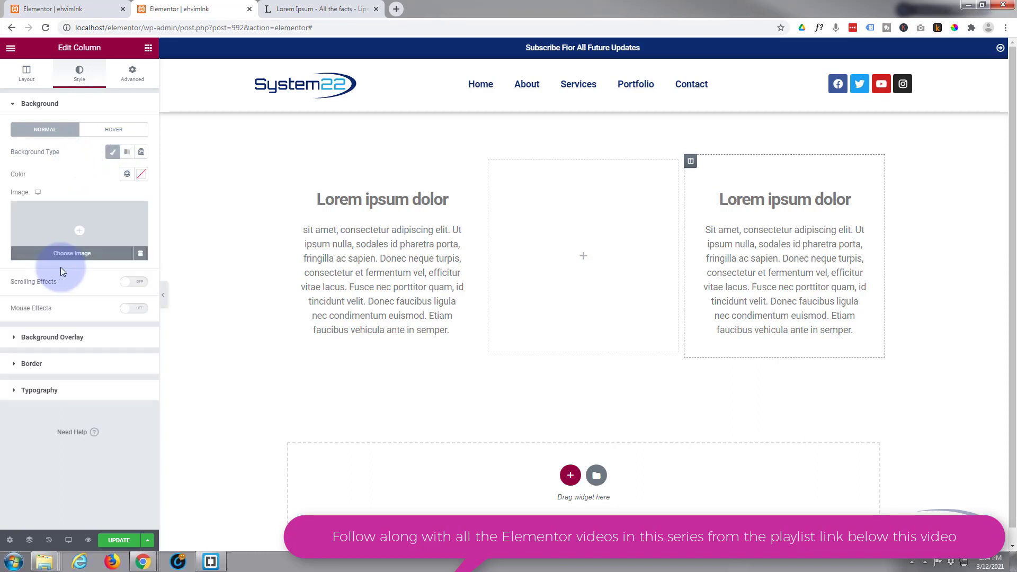
pyautogui.click(141, 174)
pyautogui.moveTo(47, 222)
pyautogui.mouseDown()
pyautogui.moveTo(37, 233)
pyautogui.moveTo(15, 214)
pyautogui.moveTo(46, 238)
pyautogui.moveTo(103, 255)
pyautogui.moveTo(8, 208)
pyautogui.mouseUp()
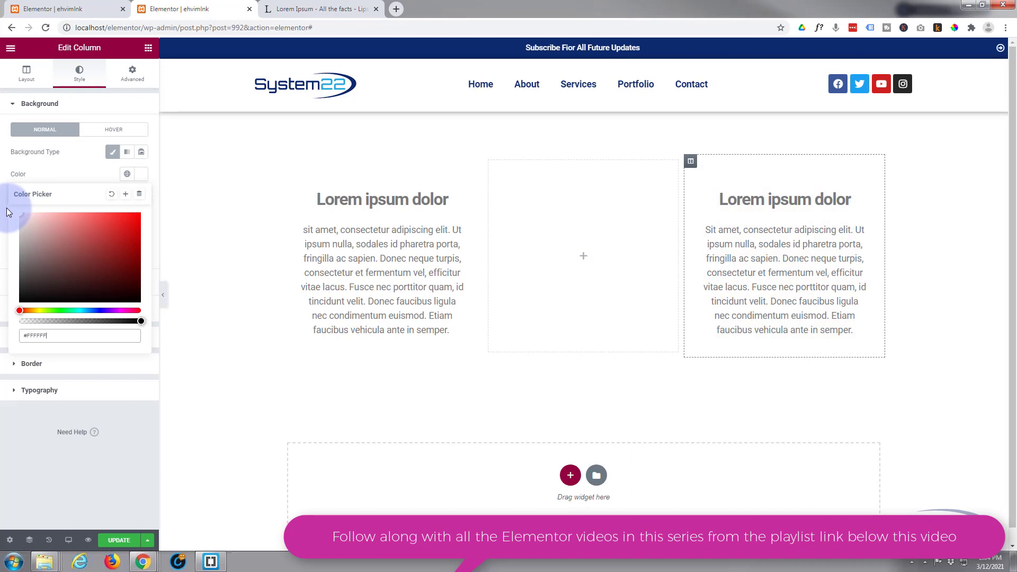
# Set the column's hover background to Classic using the aurora photo
pyautogui.click(114, 131)
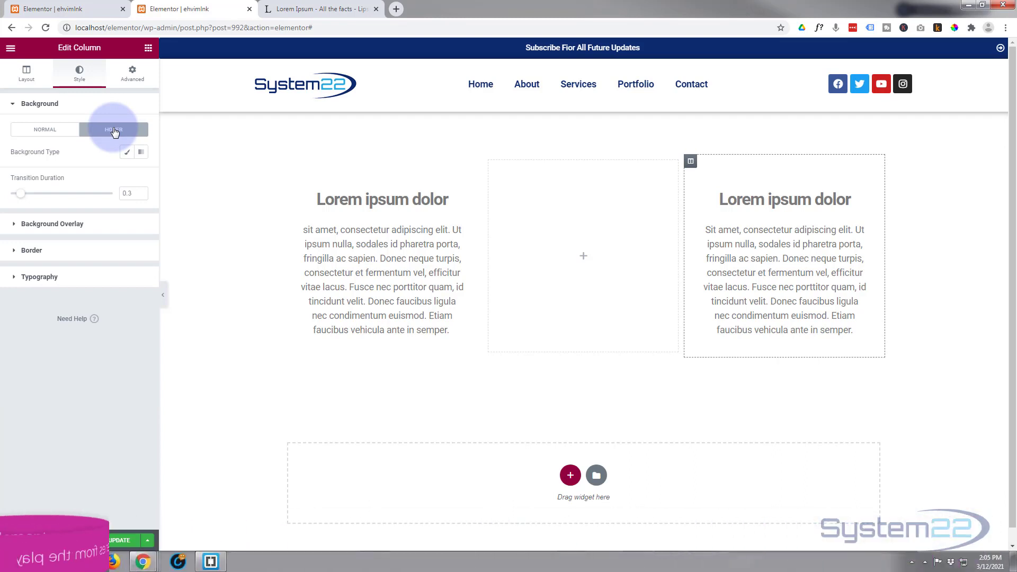
pyautogui.click(127, 152)
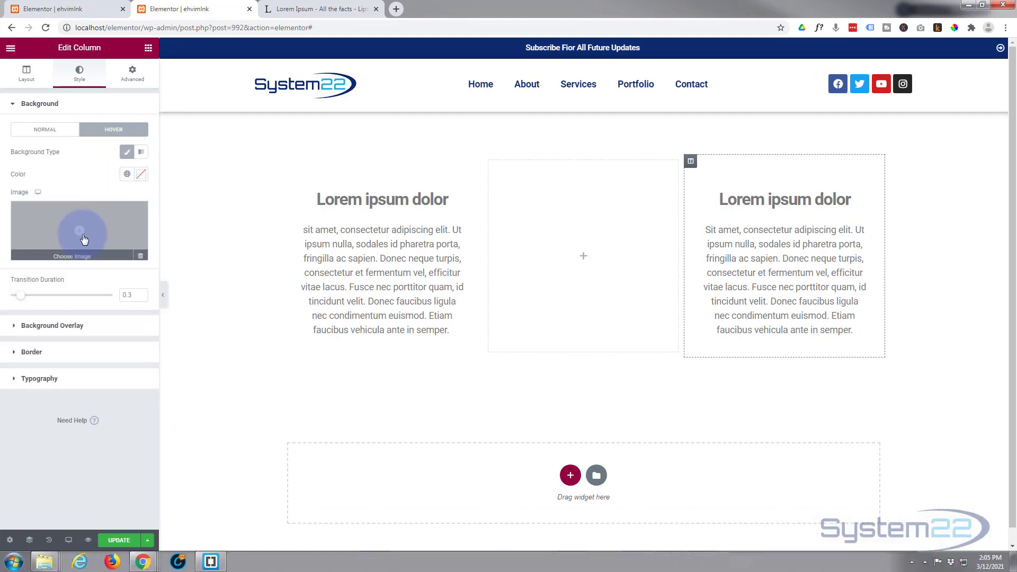
pyautogui.click(80, 235)
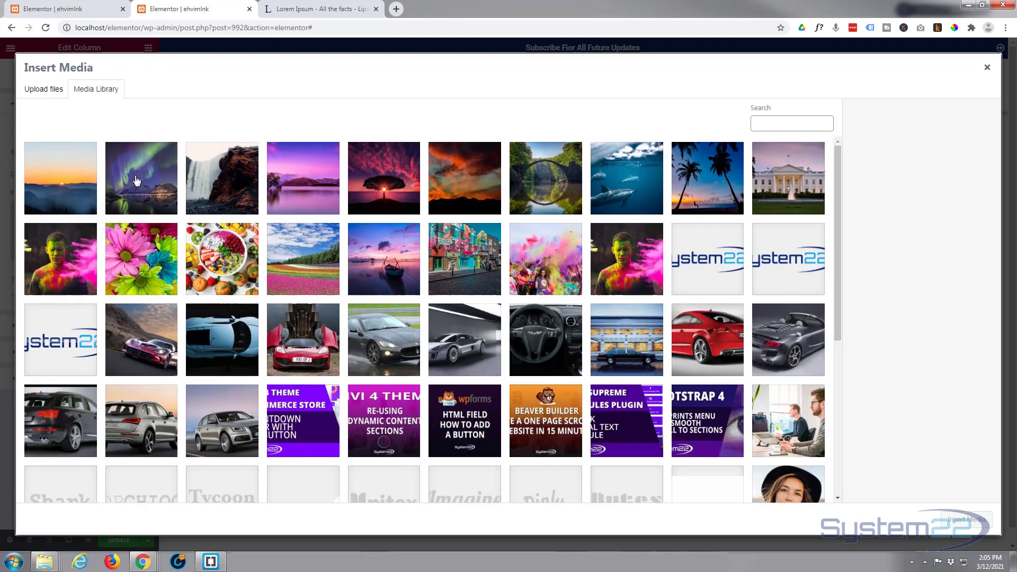
pyautogui.click(137, 188)
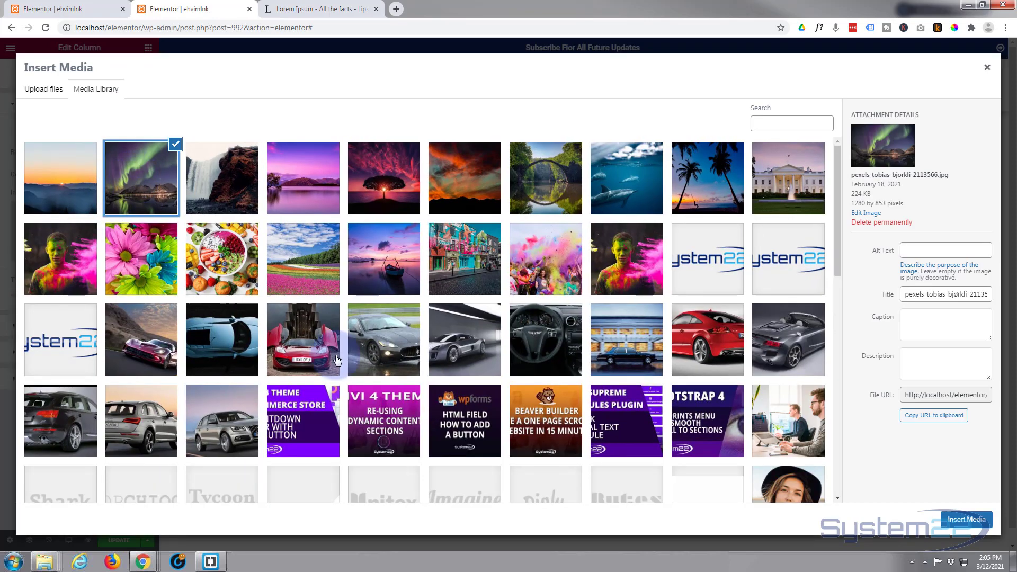
pyautogui.click(959, 518)
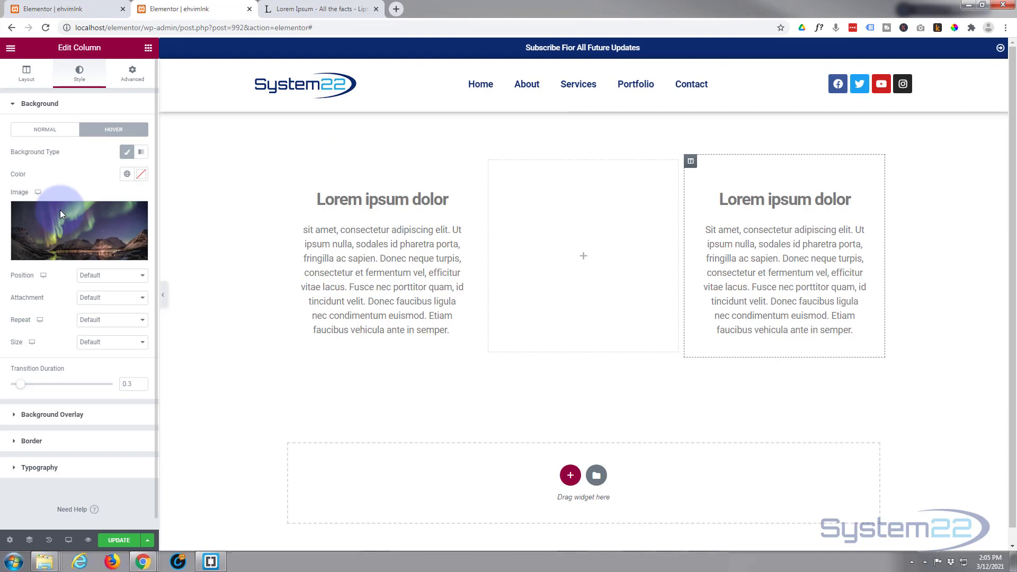
# Set the hover image to Center Center position, No-repeat and Cover size
pyautogui.click(114, 276)
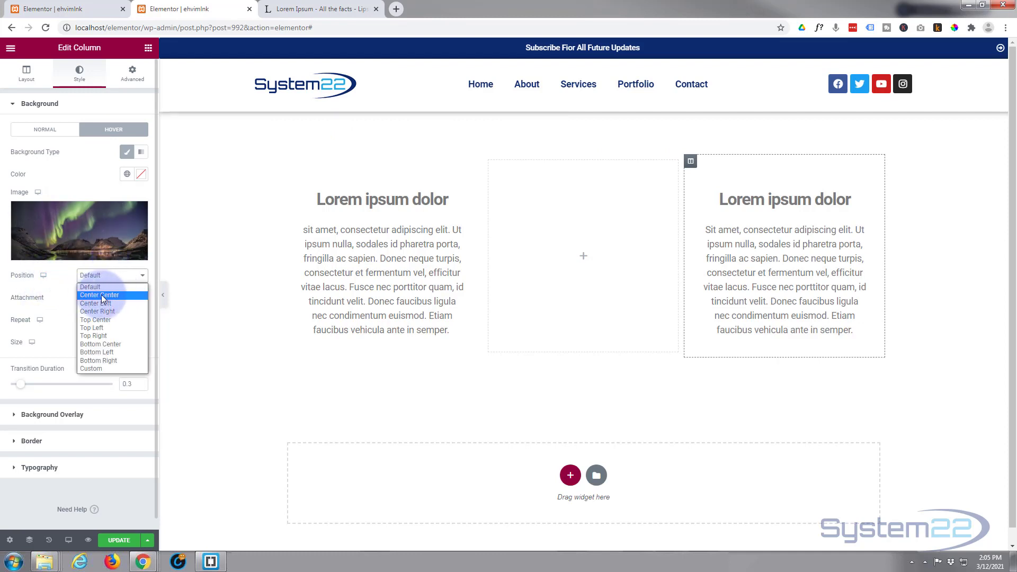
pyautogui.click(103, 295)
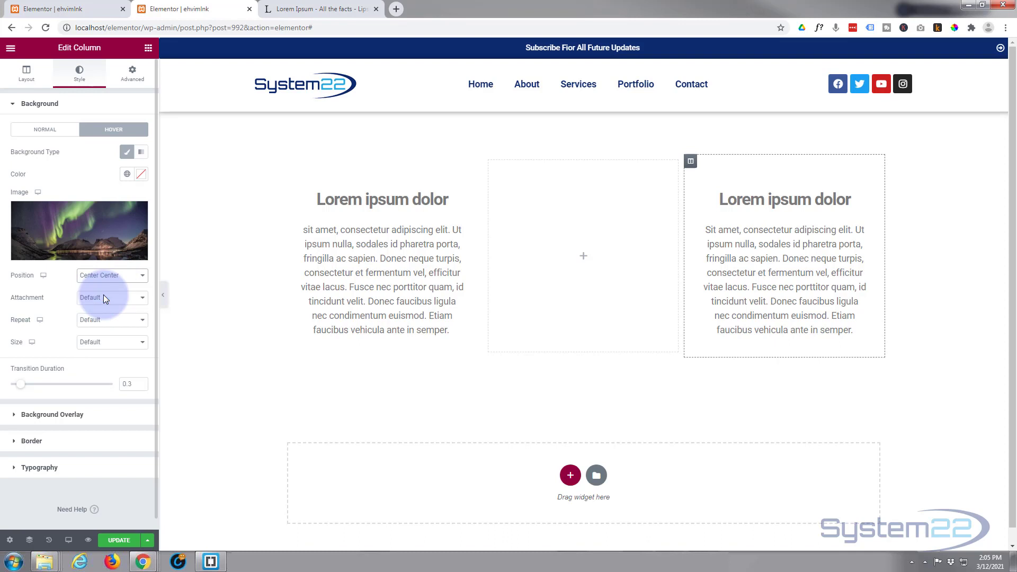
pyautogui.click(91, 321)
pyautogui.click(98, 338)
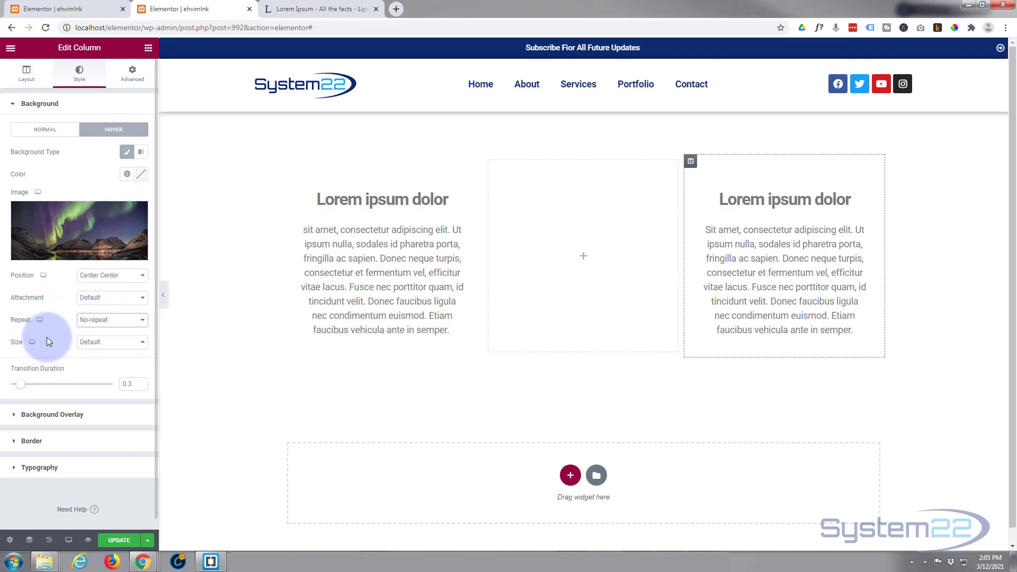
pyautogui.click(100, 342)
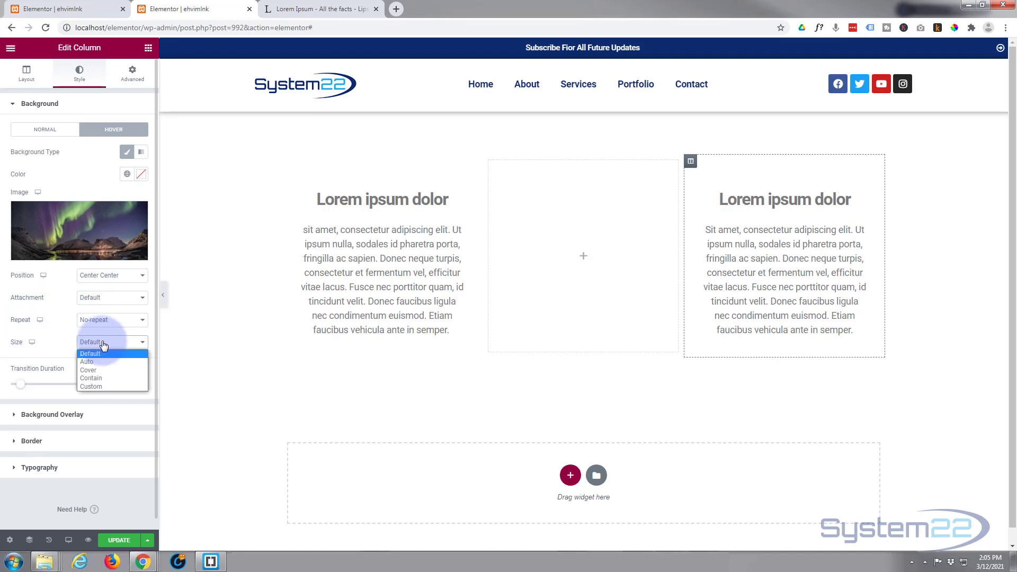
pyautogui.click(106, 370)
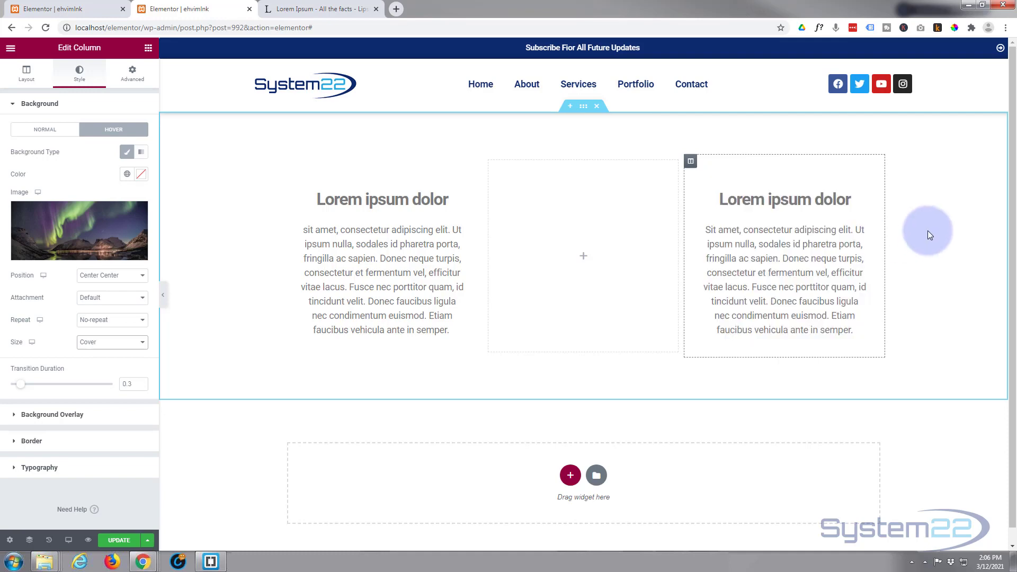
pyautogui.moveTo(121, 204)
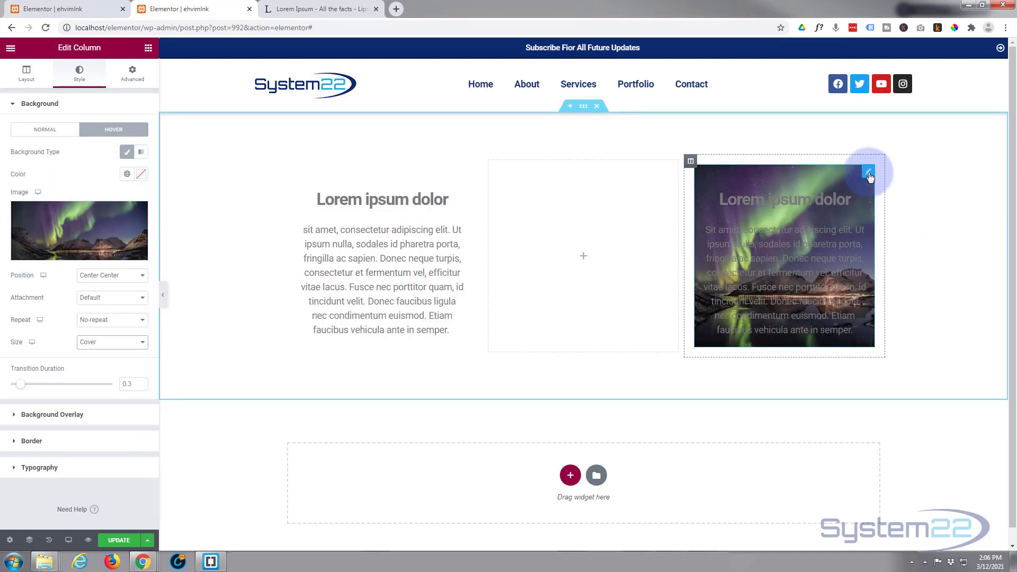
# Link the third column's 'Lorem ipsum dolor' heading to #
pyautogui.click(869, 173)
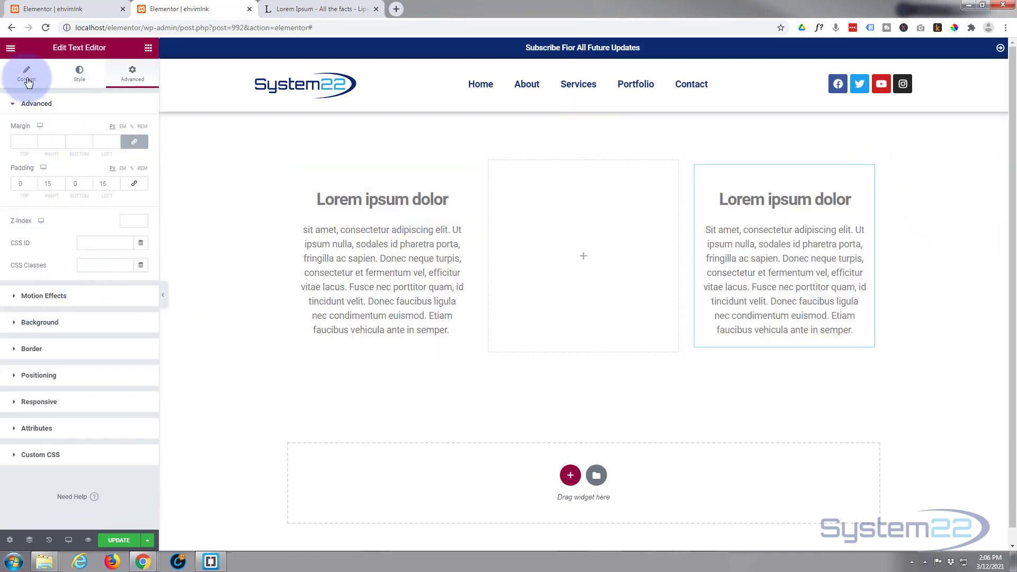
pyautogui.click(28, 81)
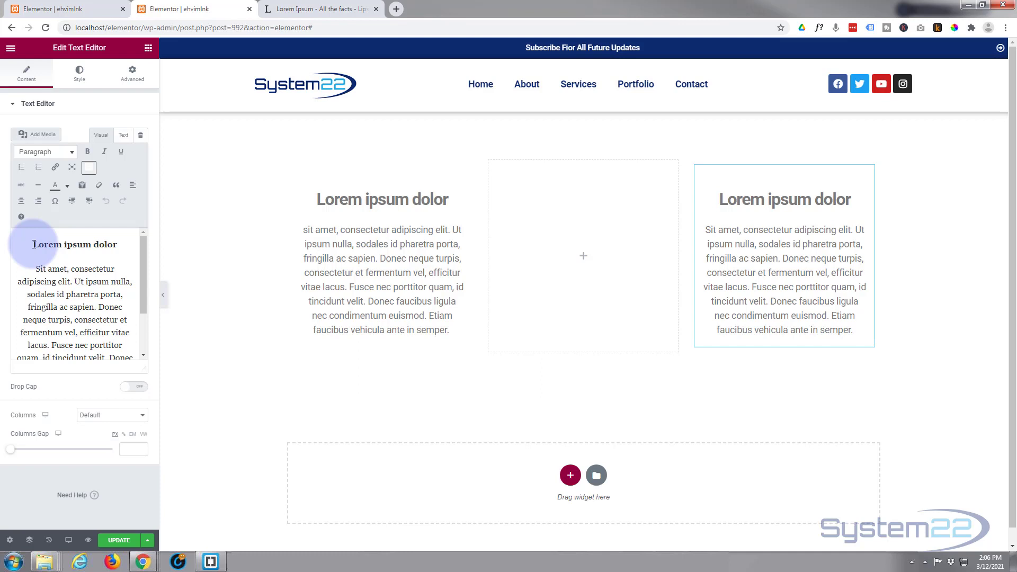
pyautogui.moveTo(34, 244); pyautogui.dragTo(142, 246)
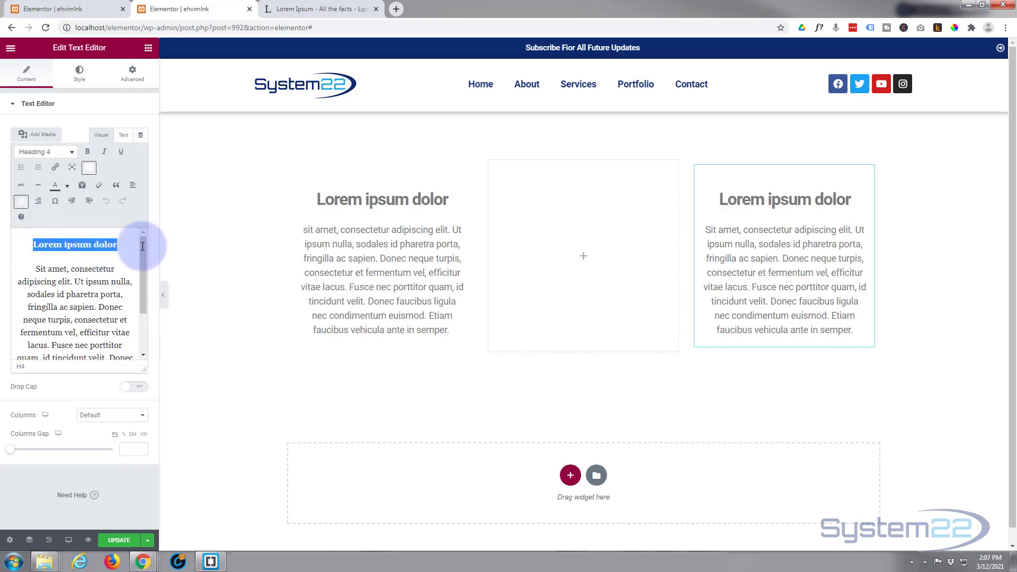
pyautogui.click(56, 168)
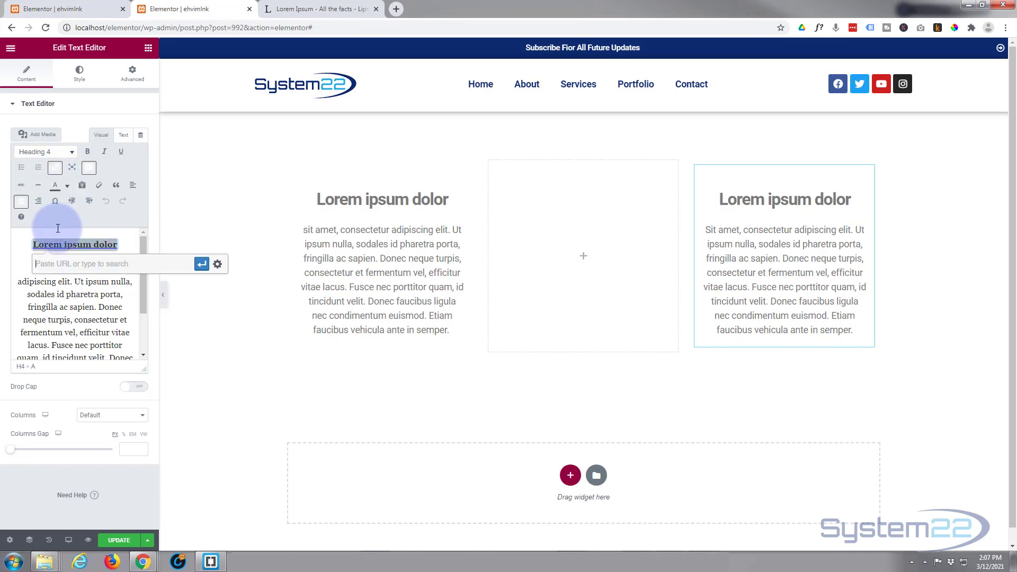
pyautogui.click(80, 259)
pyautogui.write('#')
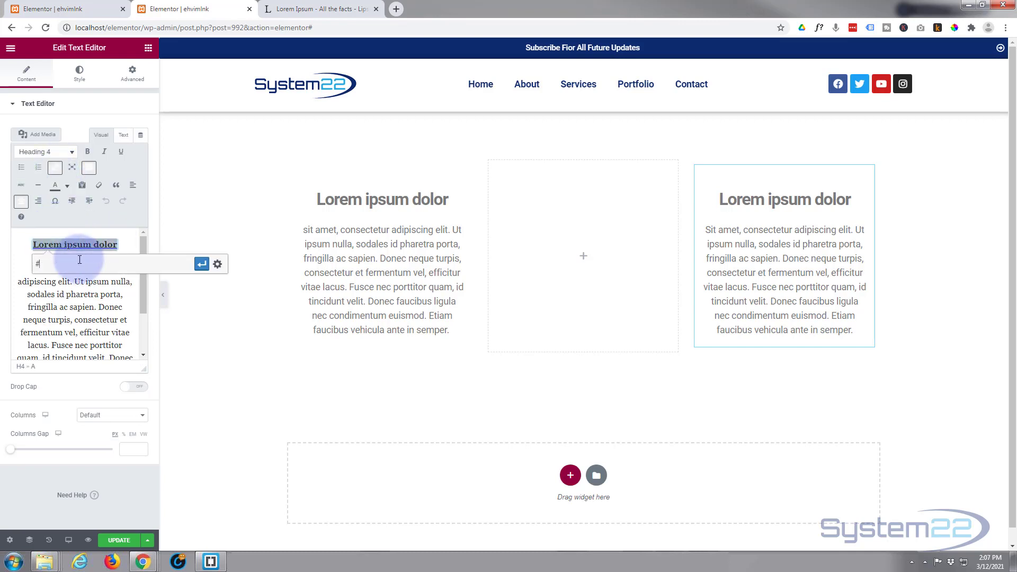
pyautogui.click(202, 264)
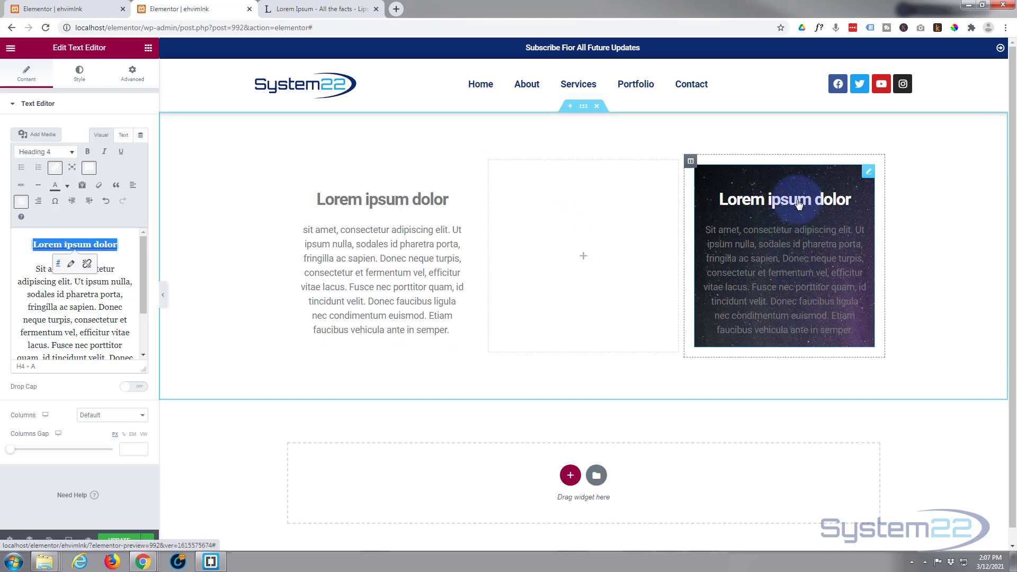
pyautogui.click(28, 258)
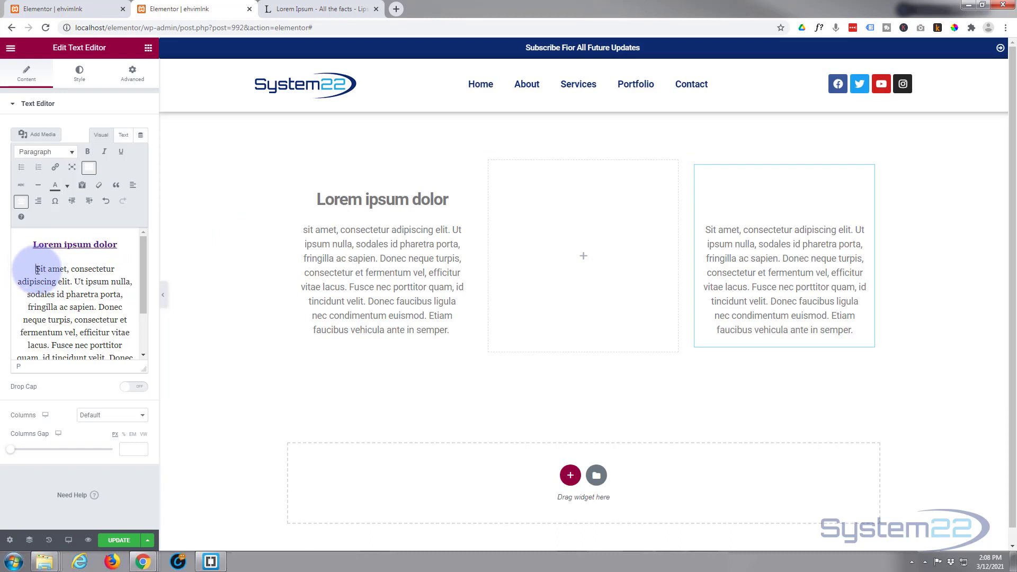
pyautogui.moveTo(35, 268)
pyautogui.mouseDown()
pyautogui.moveTo(102, 289)
pyautogui.moveTo(136, 357)
pyautogui.moveTo(91, 345)
pyautogui.moveTo(16, 261)
pyautogui.moveTo(1, 273)
pyautogui.moveTo(24, 265)
pyautogui.moveTo(19, 257)
pyautogui.mouseUp()
# Select the third column's body paragraph and link it to #
pyautogui.click(128, 354)
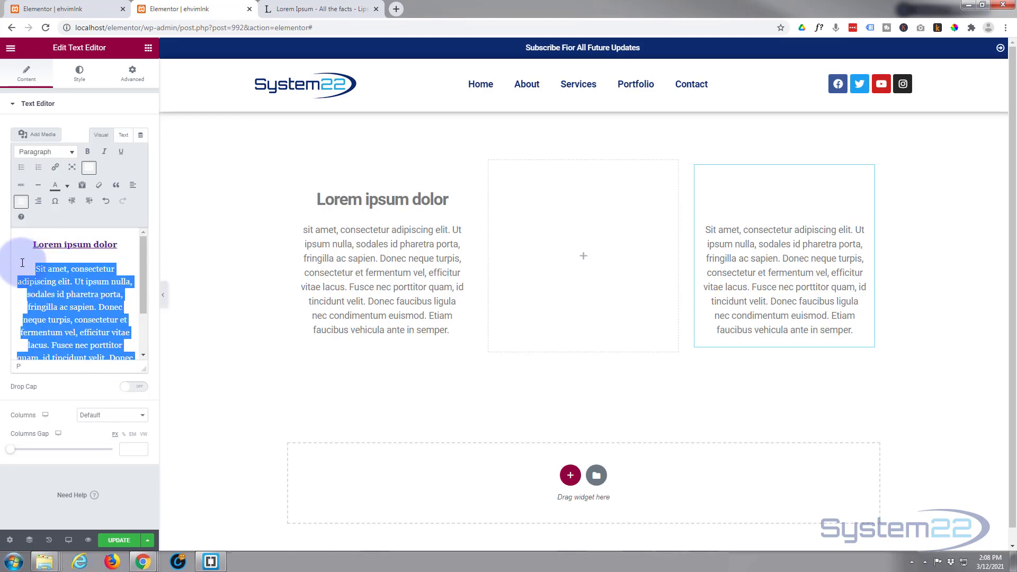
pyautogui.click(55, 168)
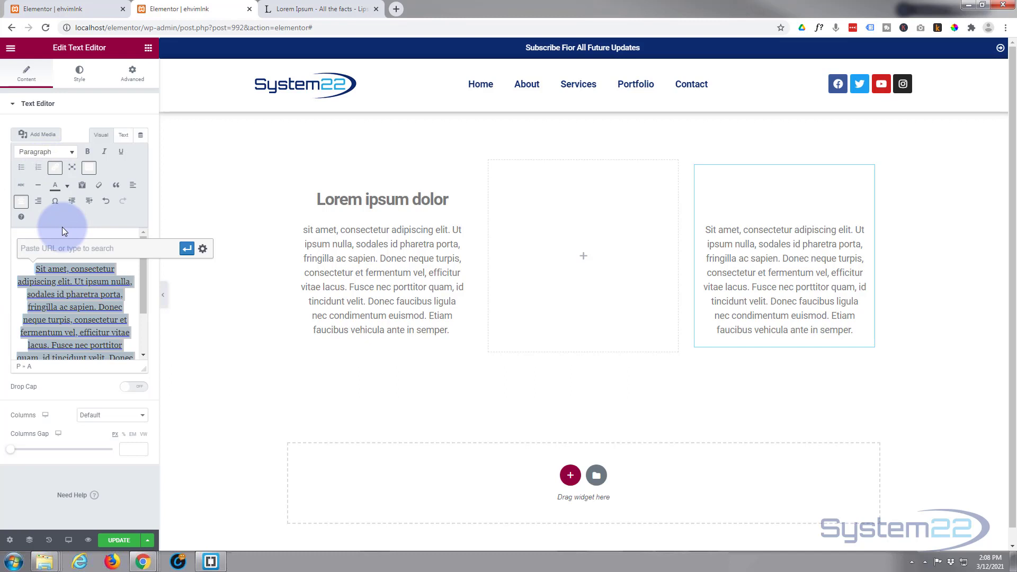
pyautogui.write('#')
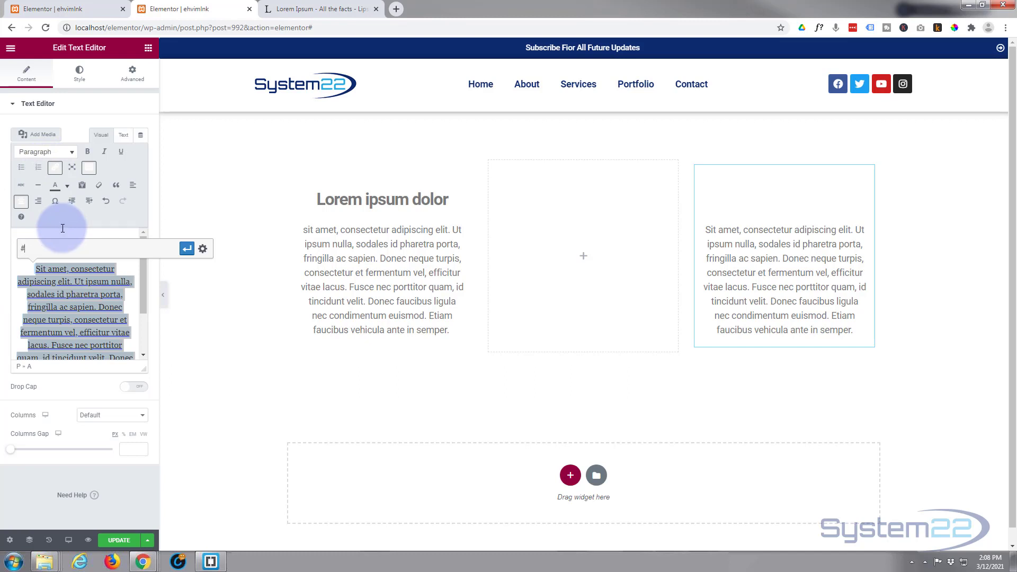
pyautogui.click(188, 249)
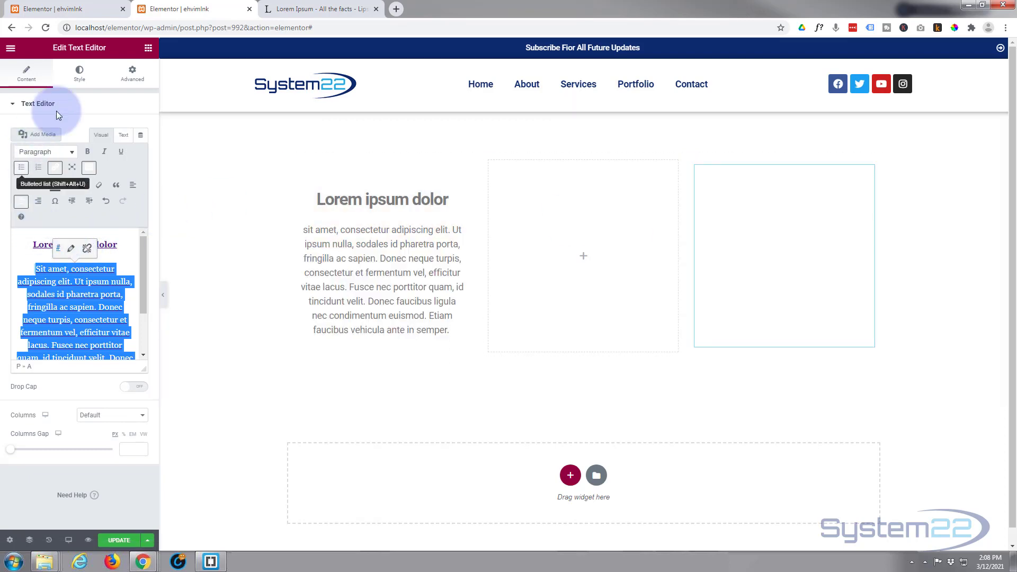
# Add the CSS class 'lnk' to the text widget and open its Custom CSS section
pyautogui.click(133, 77)
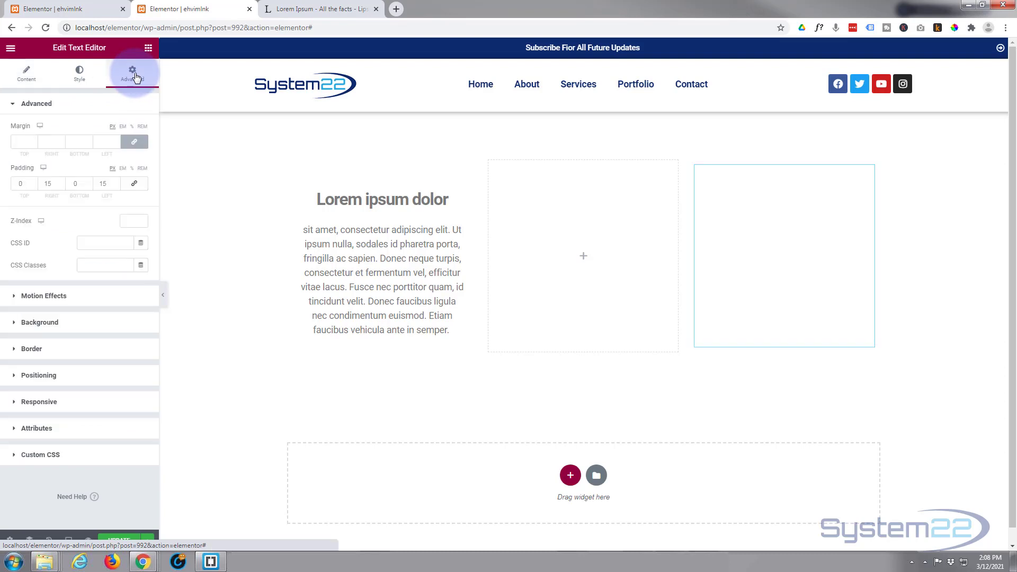
pyautogui.click(86, 265)
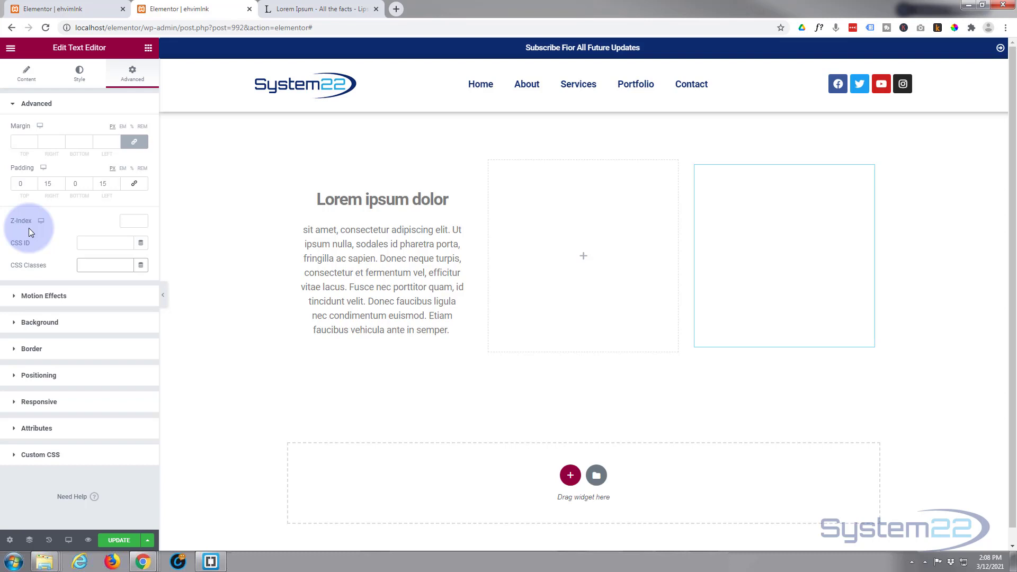
pyautogui.write('lnkl')
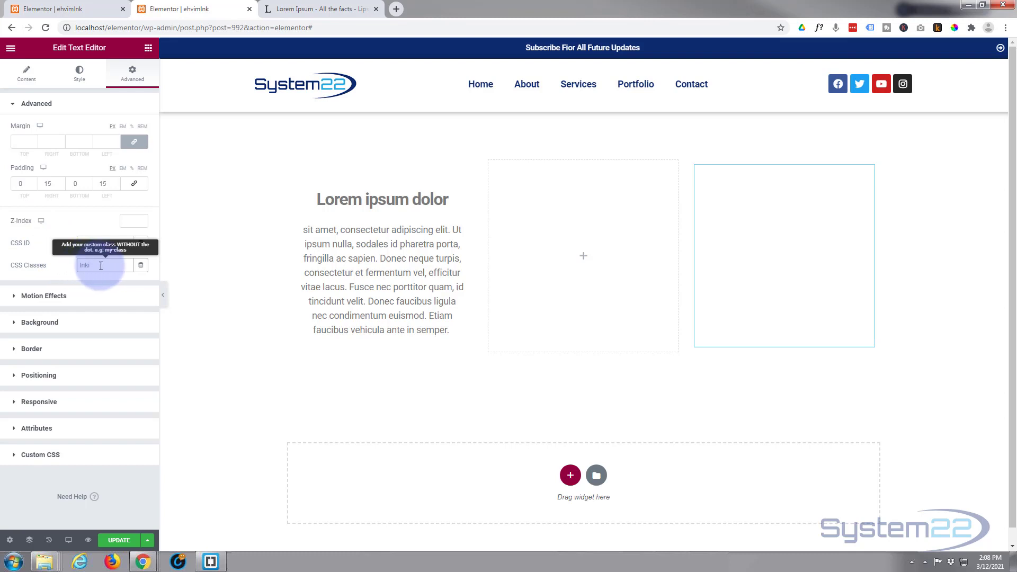
pyautogui.moveTo(100, 265); pyautogui.dragTo(68, 266)
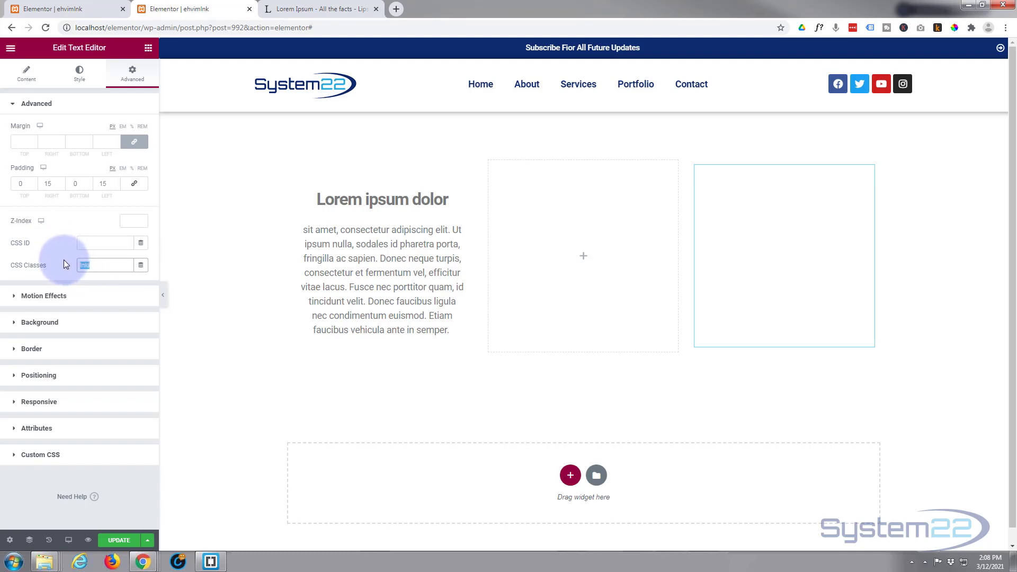
pyautogui.click(29, 455)
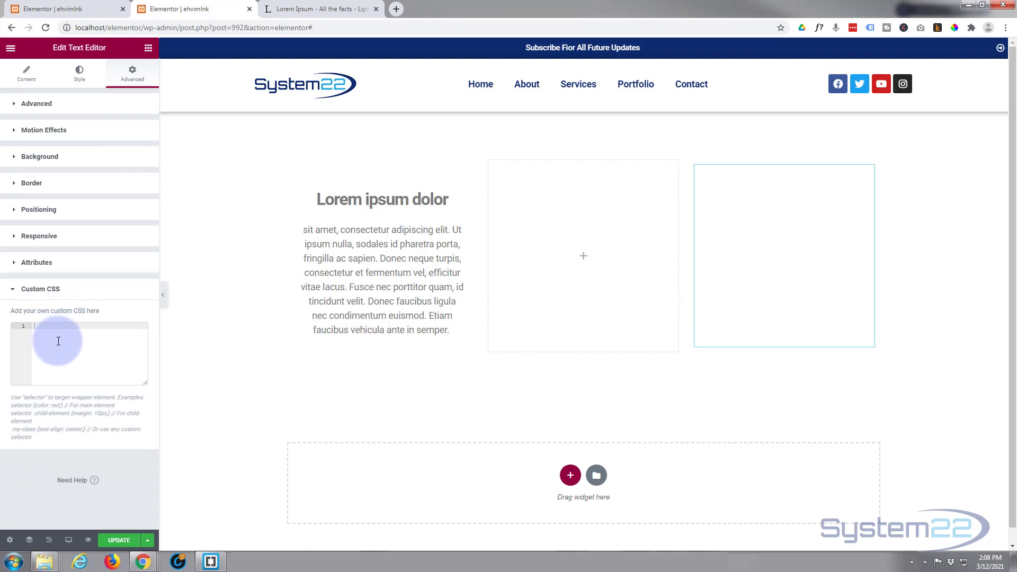
pyautogui.click(56, 11)
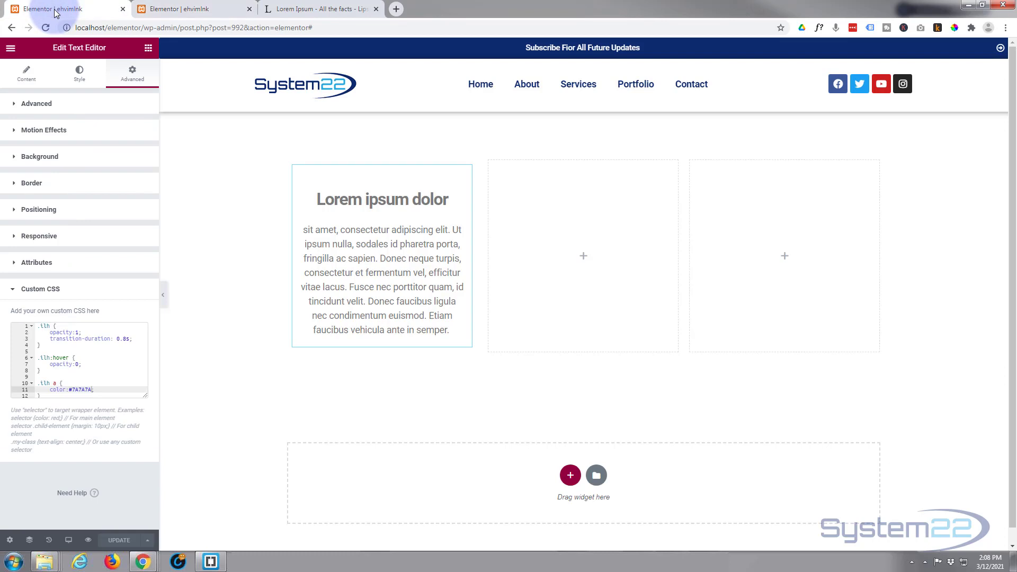
# Exit to the dashboard and open Appearance > Customize > Additional CSS
pyautogui.click(11, 48)
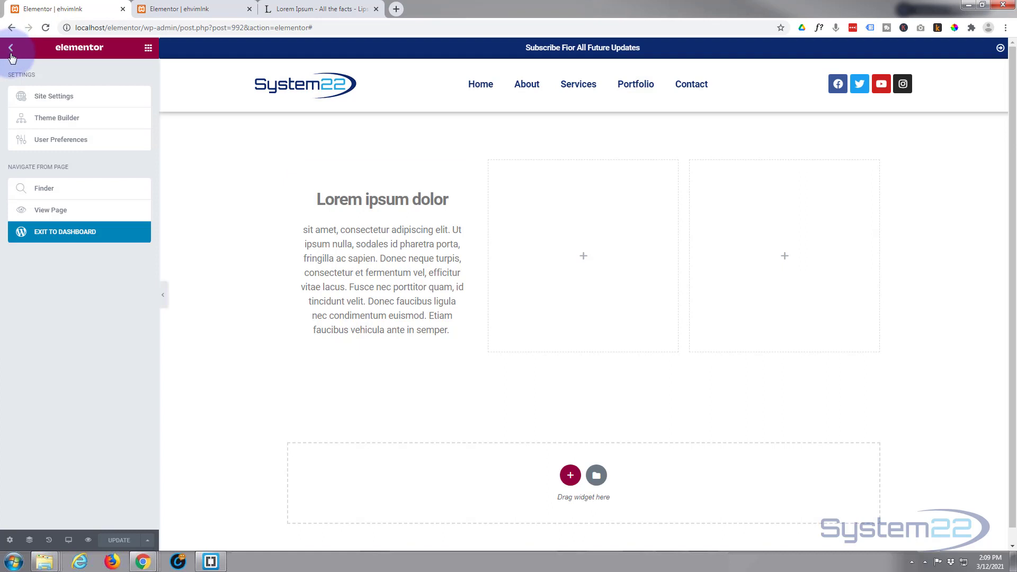
pyautogui.click(75, 232)
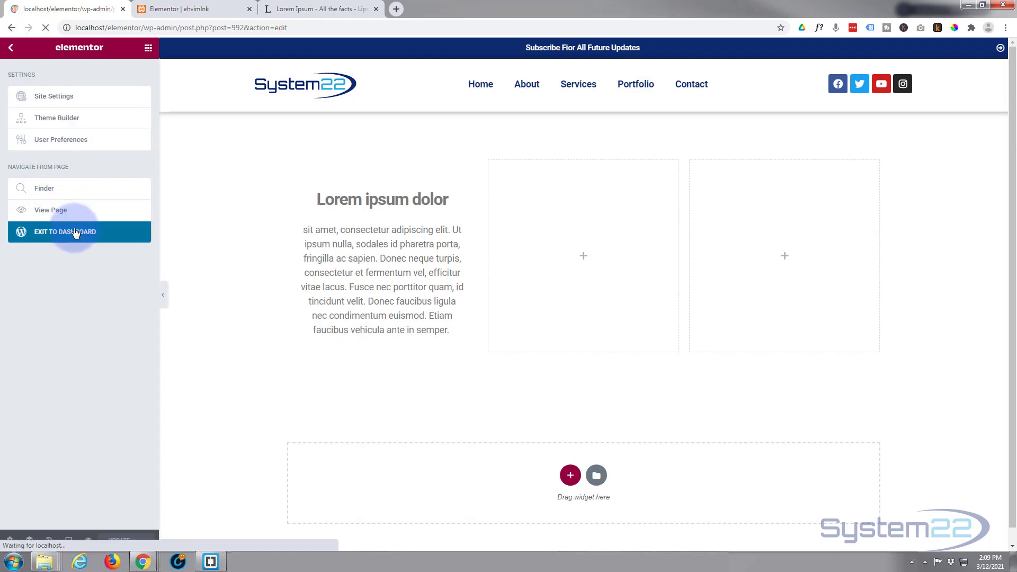
pyautogui.moveTo(18, 57)
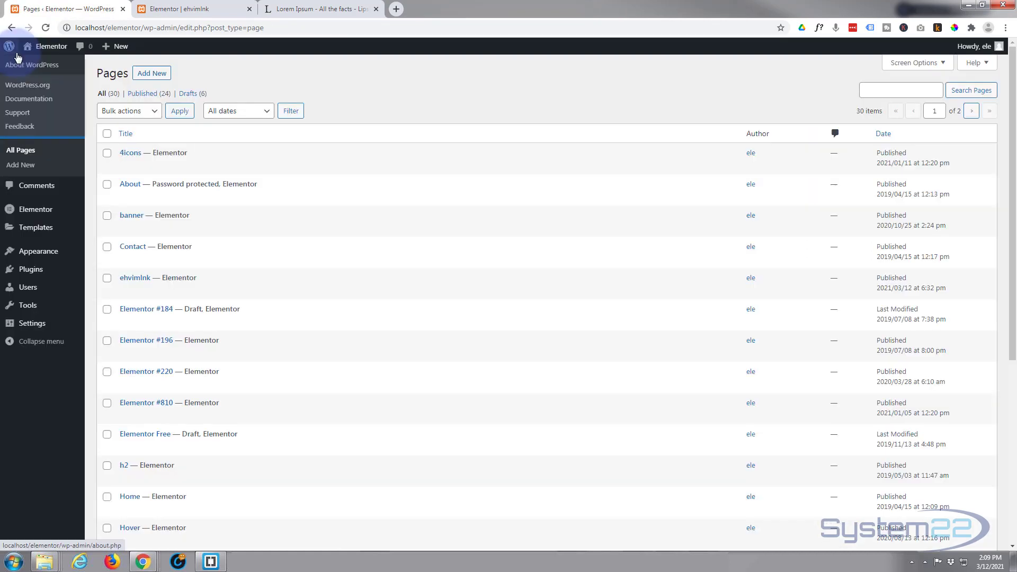
pyautogui.moveTo(32, 254)
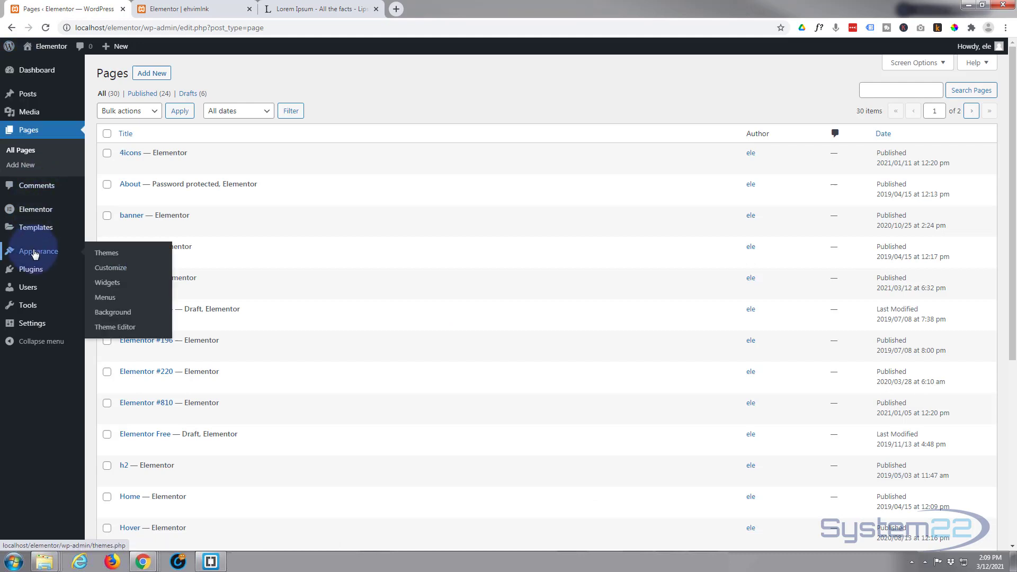
pyautogui.click(110, 269)
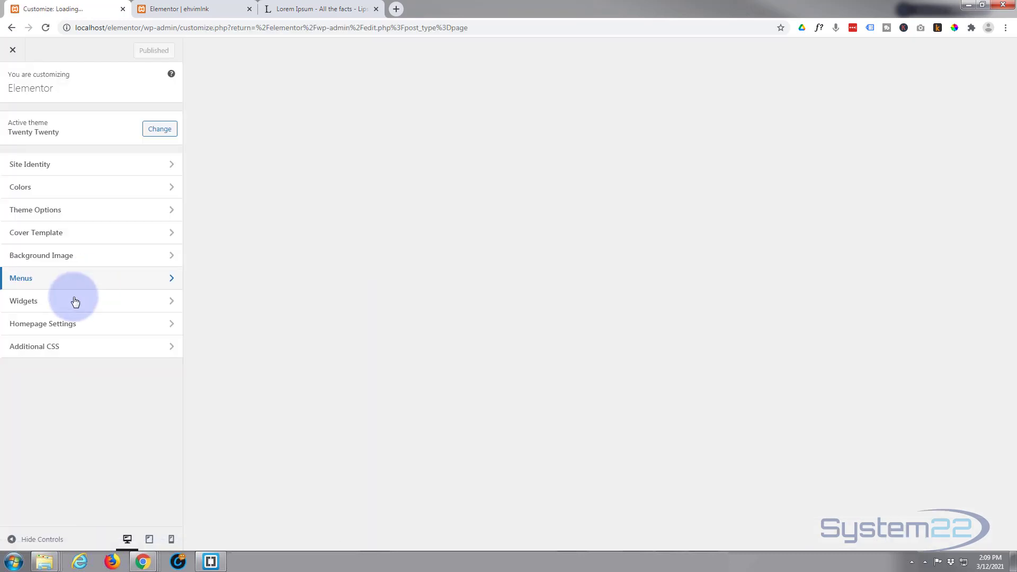
pyautogui.click(71, 355)
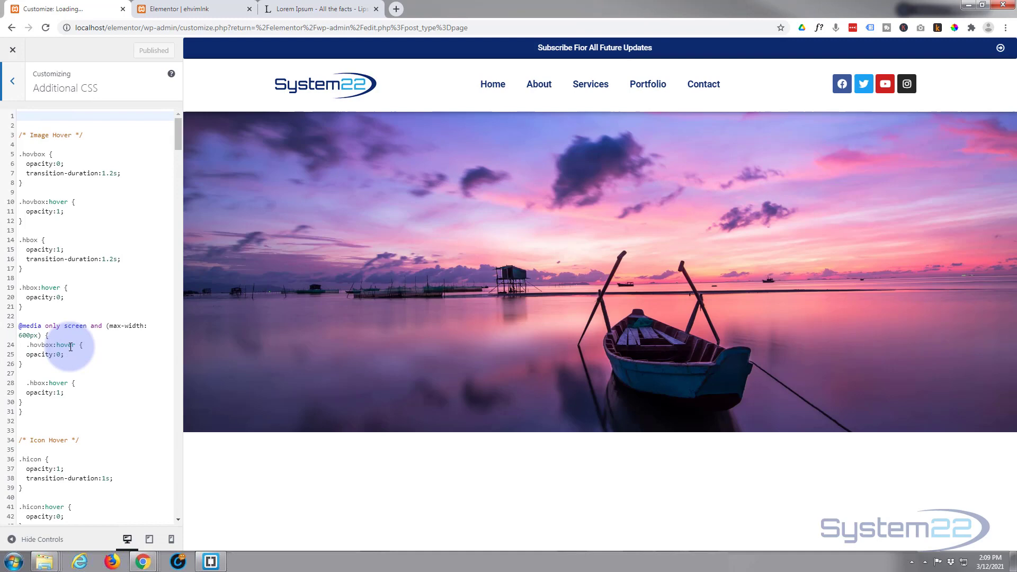
# Insert blank lines above the Image Hover rules and return to the Elementor tab
pyautogui.click(19, 135)
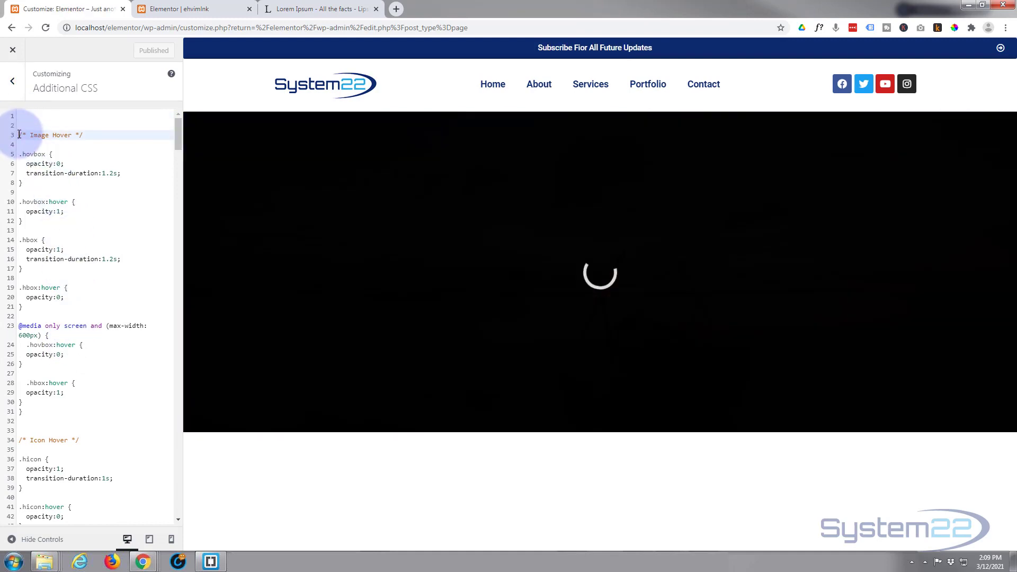
pyautogui.press('Return')
pyautogui.press('Return')
pyautogui.press('Return')
pyautogui.press('Return')
pyautogui.press('Return')
pyautogui.press('Return')
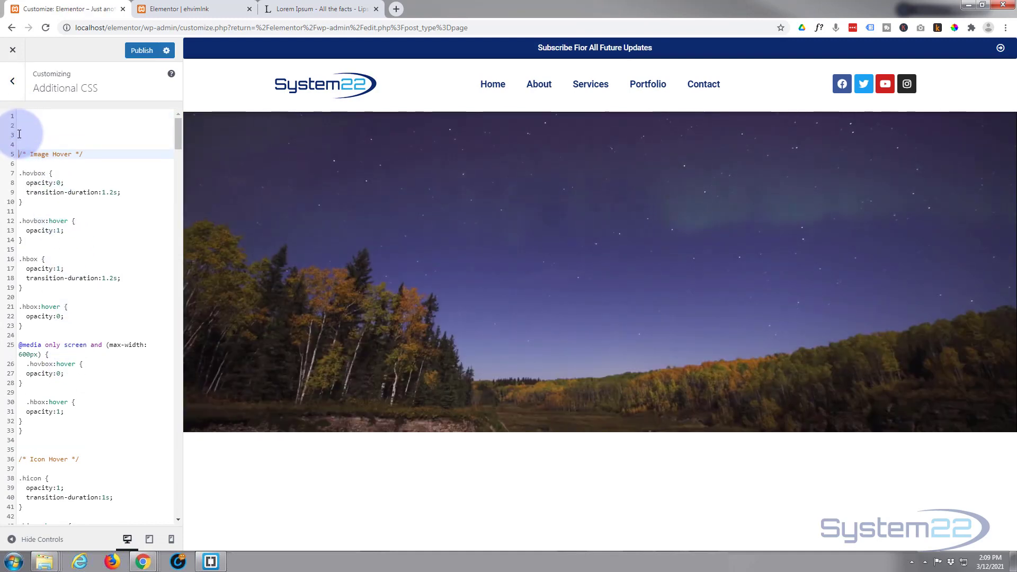
pyautogui.press('Return')
pyautogui.press('Return')
pyautogui.press('Return')
pyautogui.press('Return')
pyautogui.press('Return')
pyautogui.press('Return')
pyautogui.press('Return')
pyautogui.press('Return')
pyautogui.press('Return')
pyautogui.press('Return')
pyautogui.press('Return')
pyautogui.press('Return')
pyautogui.press('Return')
pyautogui.press('Return')
pyautogui.press('Return')
pyautogui.press('Return')
pyautogui.press('Return')
pyautogui.press('Return')
pyautogui.press('Return')
pyautogui.press('Return')
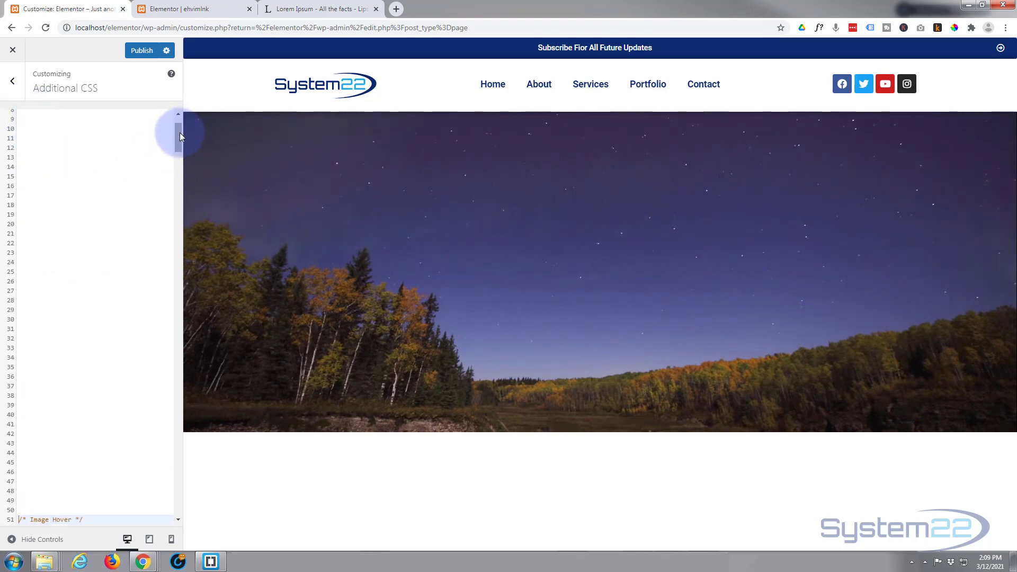
pyautogui.moveTo(179, 132); pyautogui.dragTo(174, 116)
pyautogui.click(34, 115)
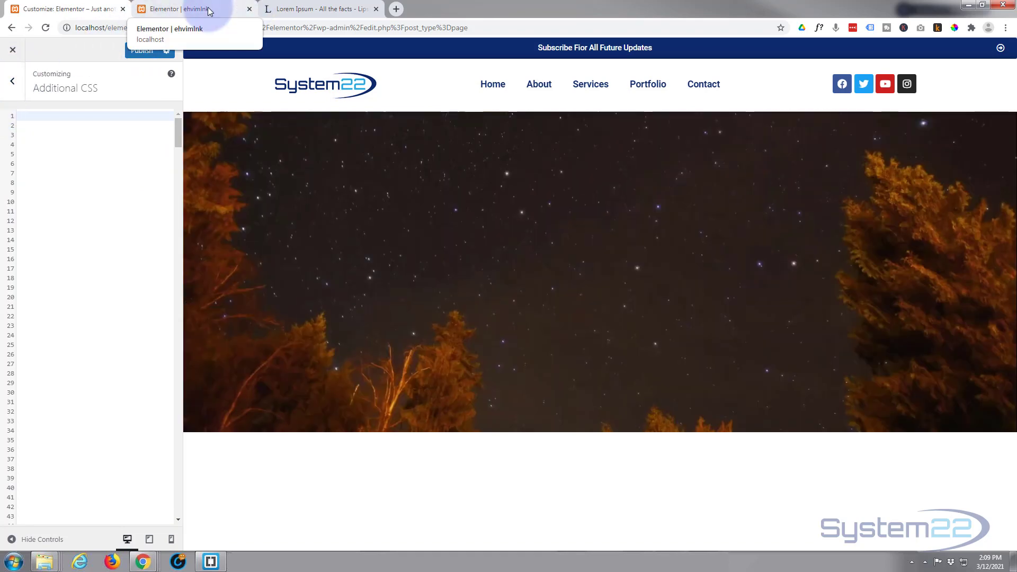
pyautogui.click(207, 7)
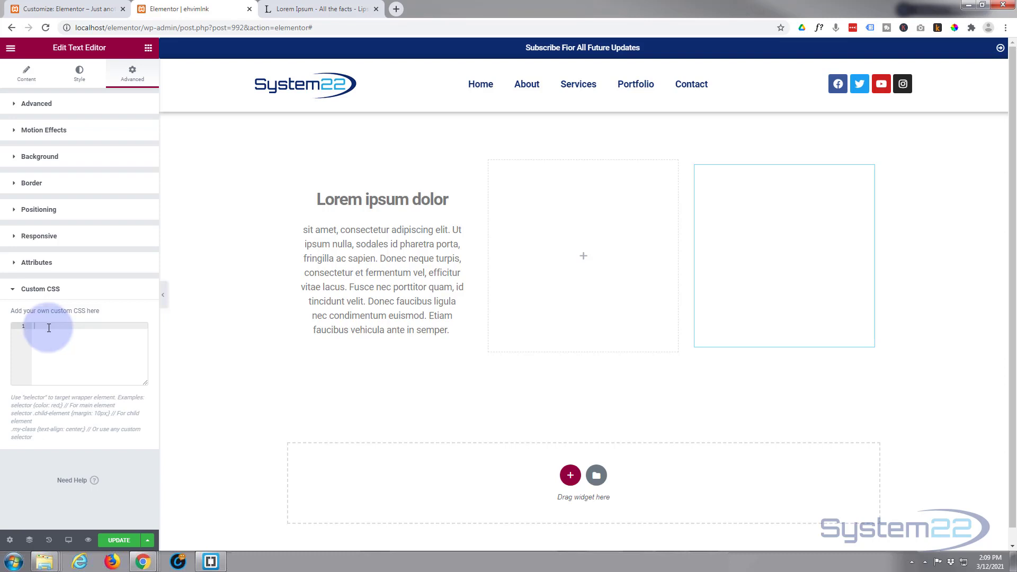
pyautogui.moveTo(340, 216)
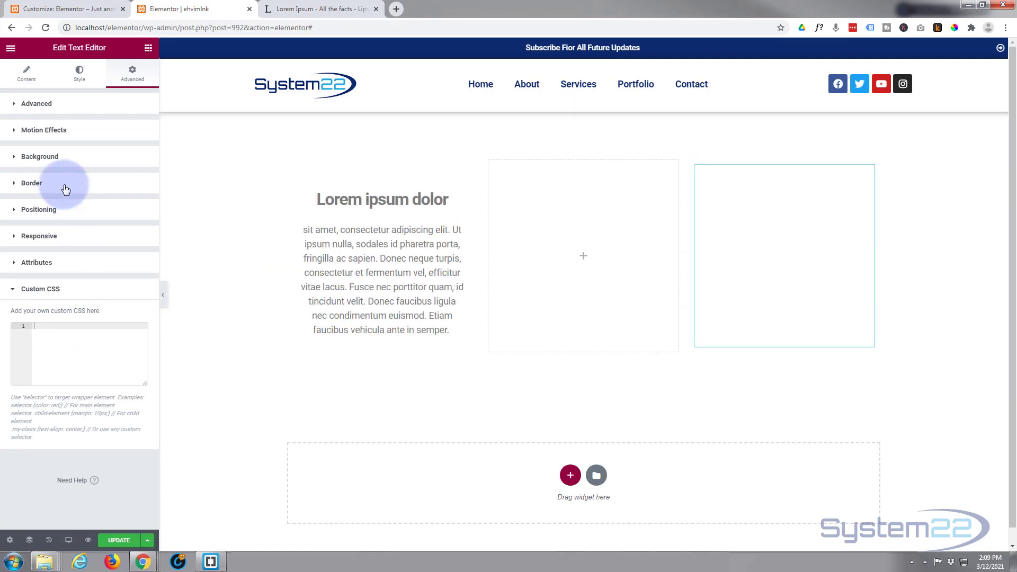
pyautogui.click(80, 74)
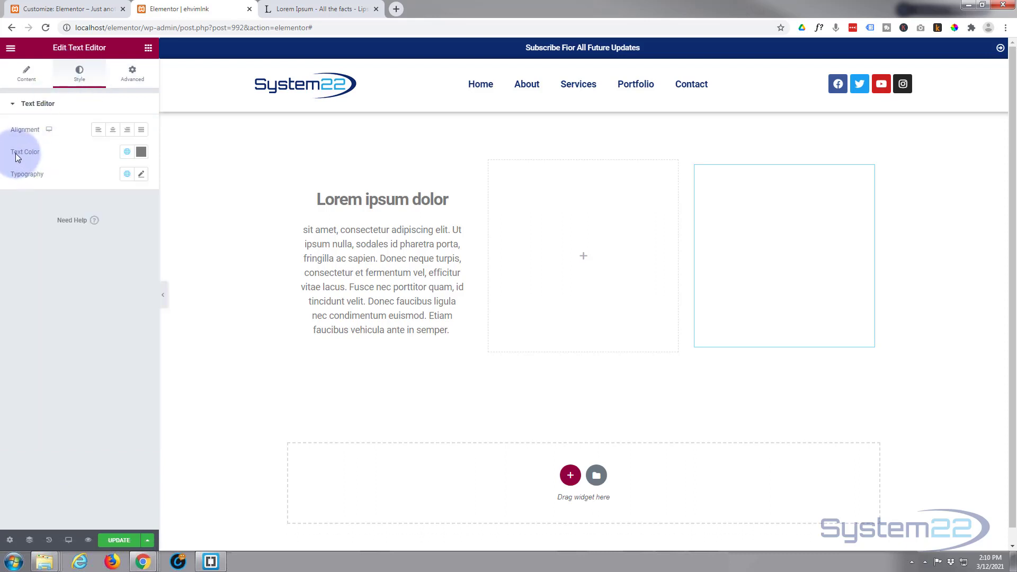
pyautogui.click(141, 154)
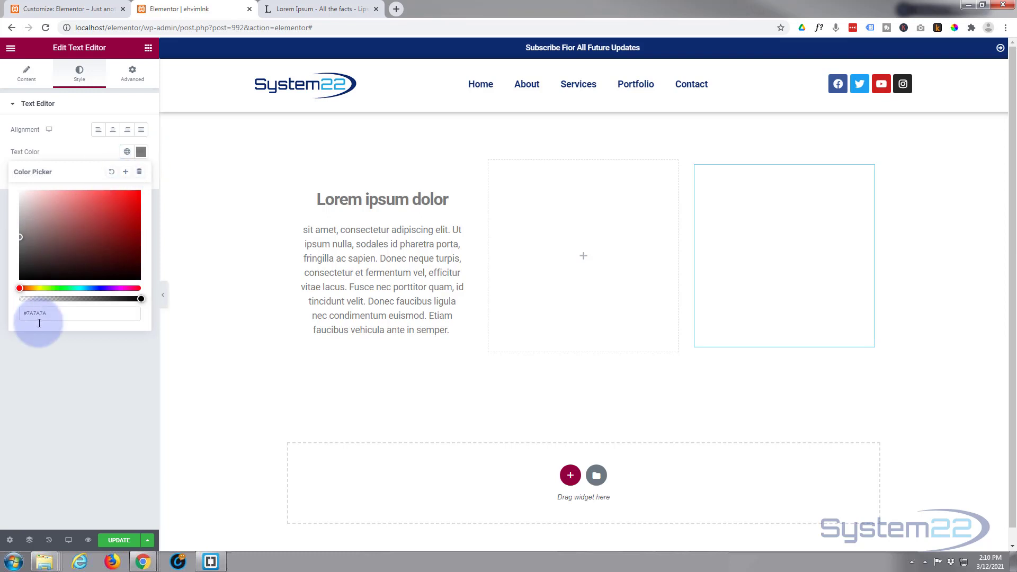
pyautogui.moveTo(50, 313); pyautogui.dragTo(19, 313)
pyautogui.hotkey('ctrl', 'c')
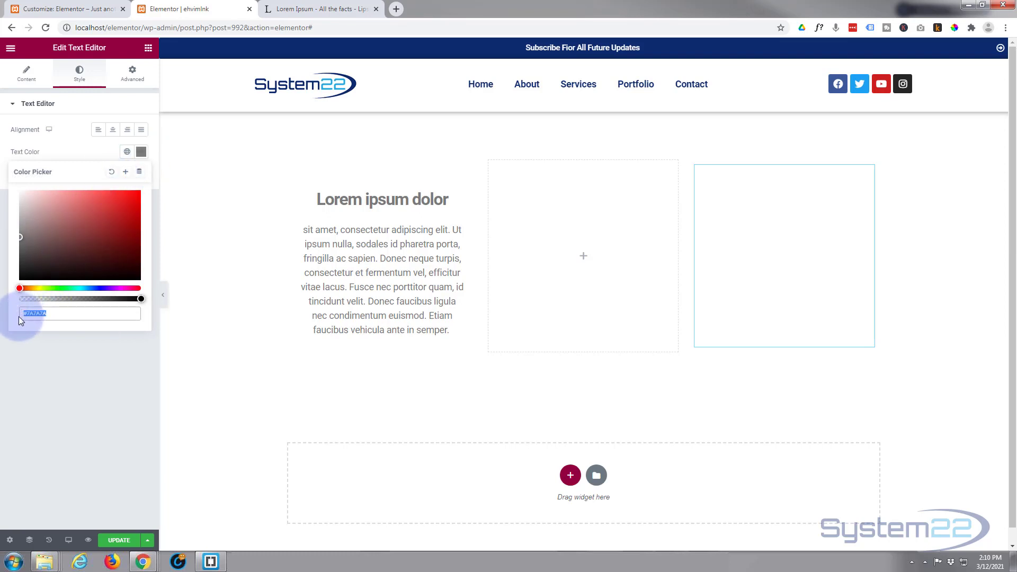
pyautogui.click(132, 72)
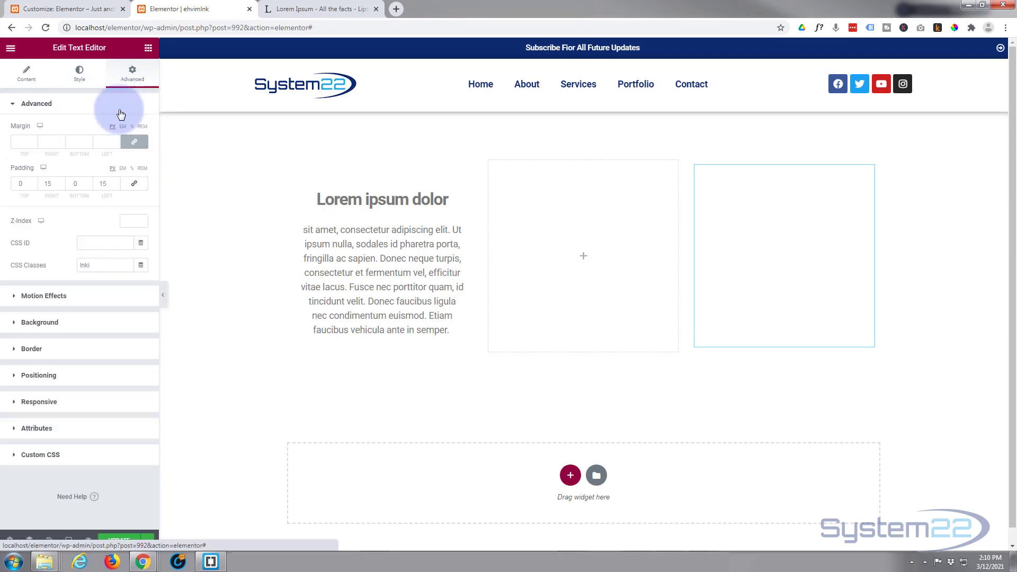
# Write the custom CSS rule .lnki a { color: #7A7A7A; } and add blank lines below it
pyautogui.click(19, 463)
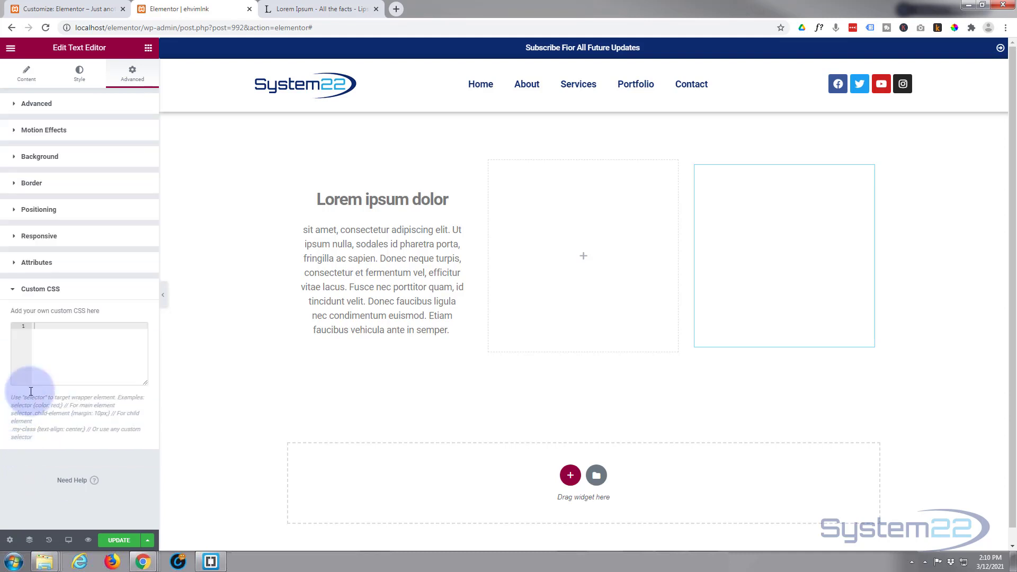
pyautogui.click(69, 327)
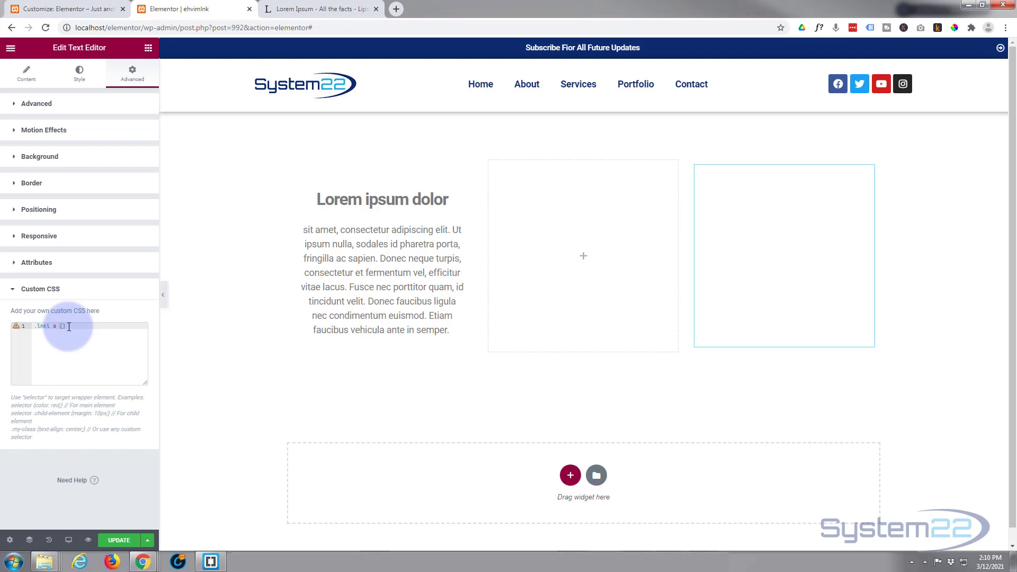
pyautogui.press('Return')
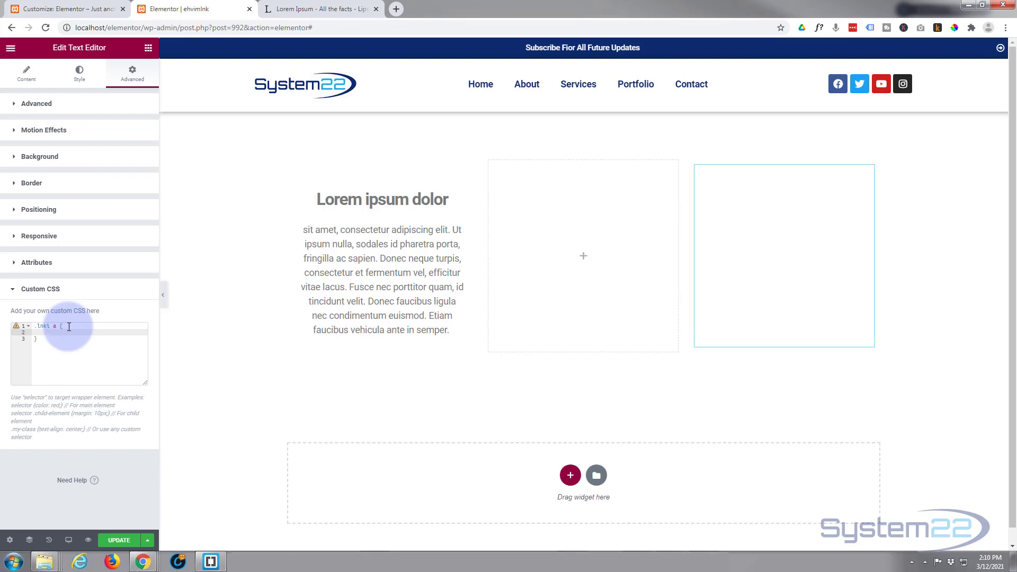
pyautogui.write('color')
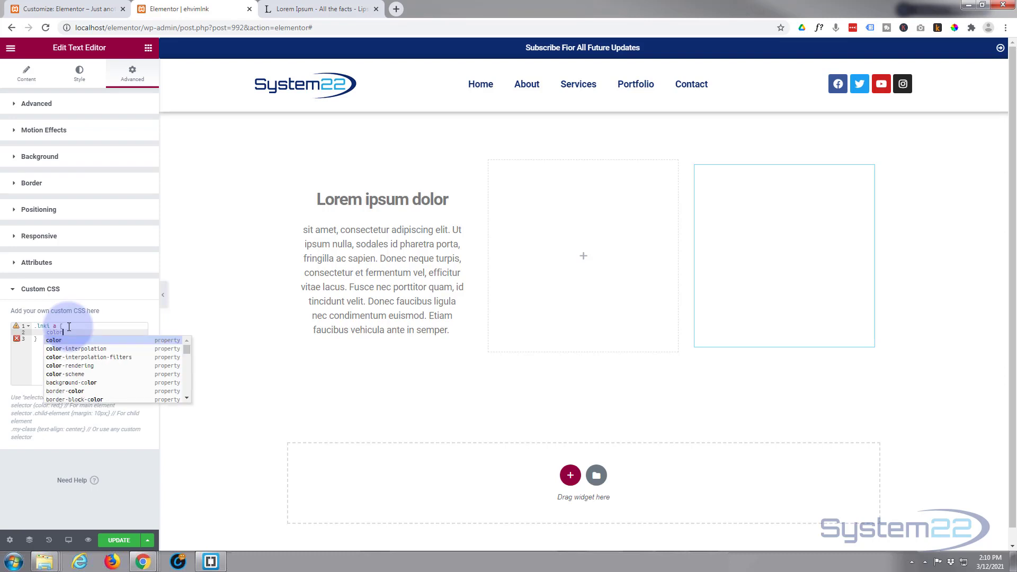
pyautogui.press('Return')
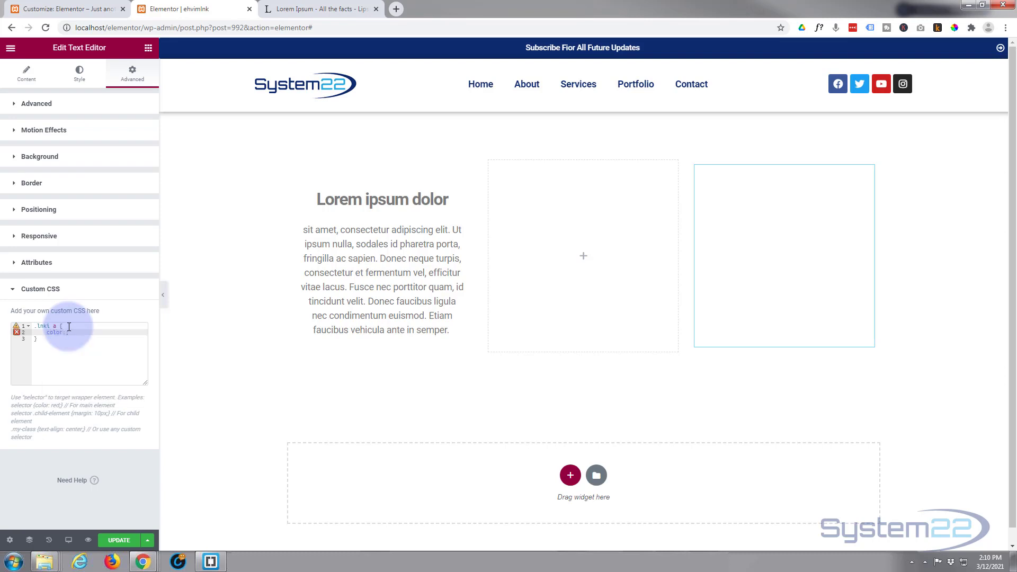
pyautogui.hotkey('ctrl', 'v')
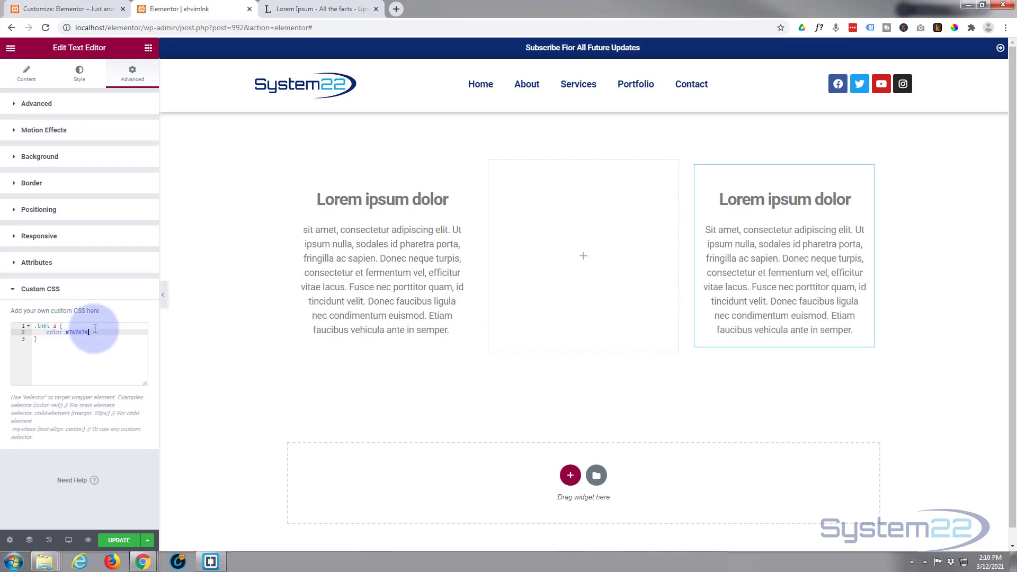
pyautogui.write(';')
pyautogui.click(59, 356)
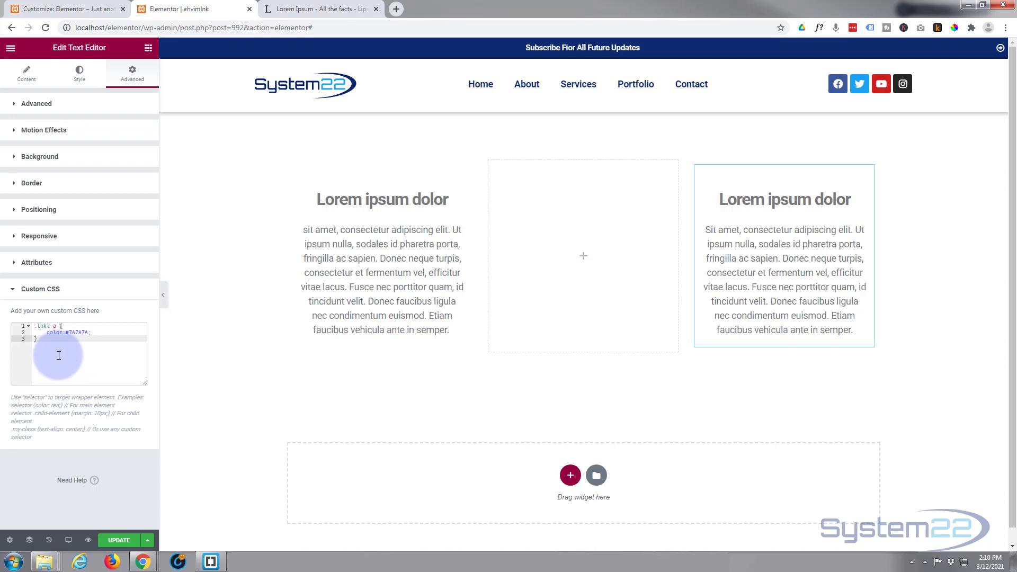
pyautogui.moveTo(59, 356); pyautogui.dragTo(51, 325)
pyautogui.hotkey('ctrl', 'c')
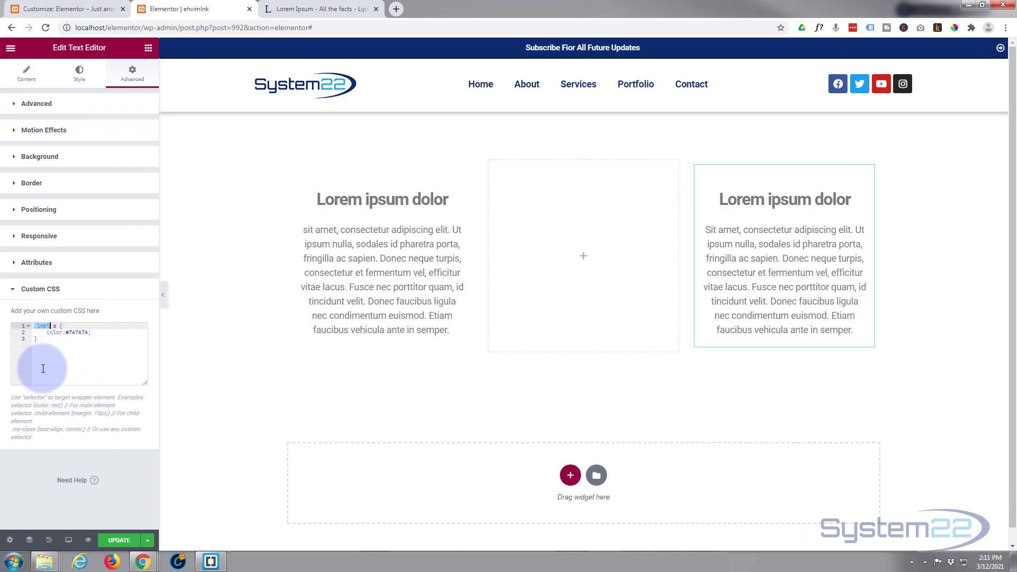
pyautogui.click(37, 338)
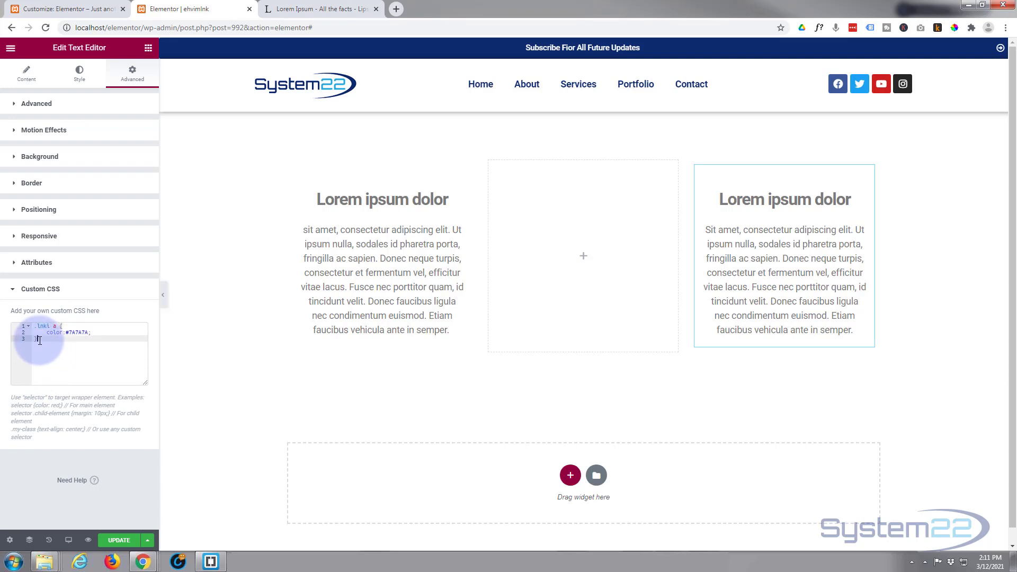
pyautogui.press('Return')
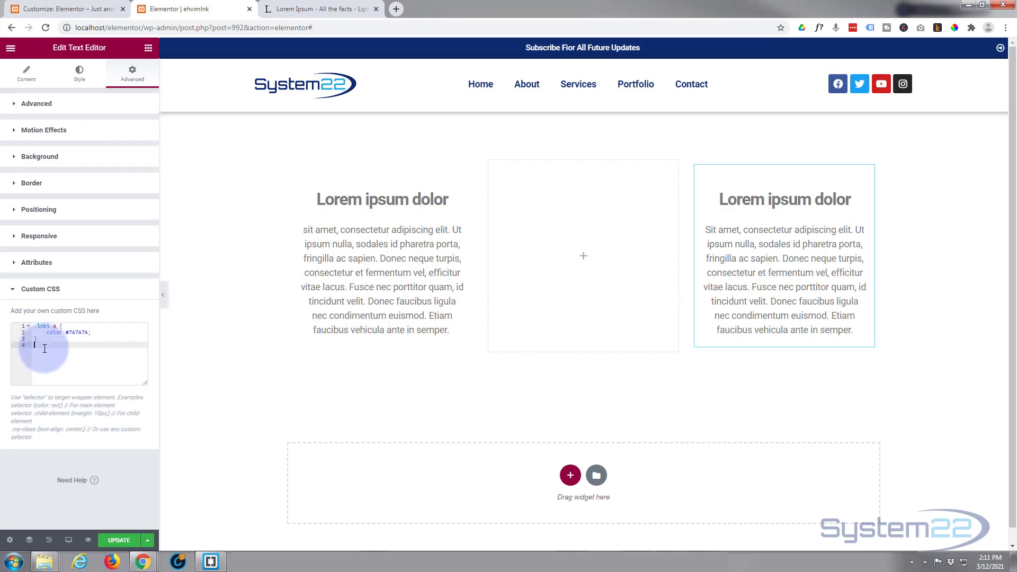
pyautogui.press('Return')
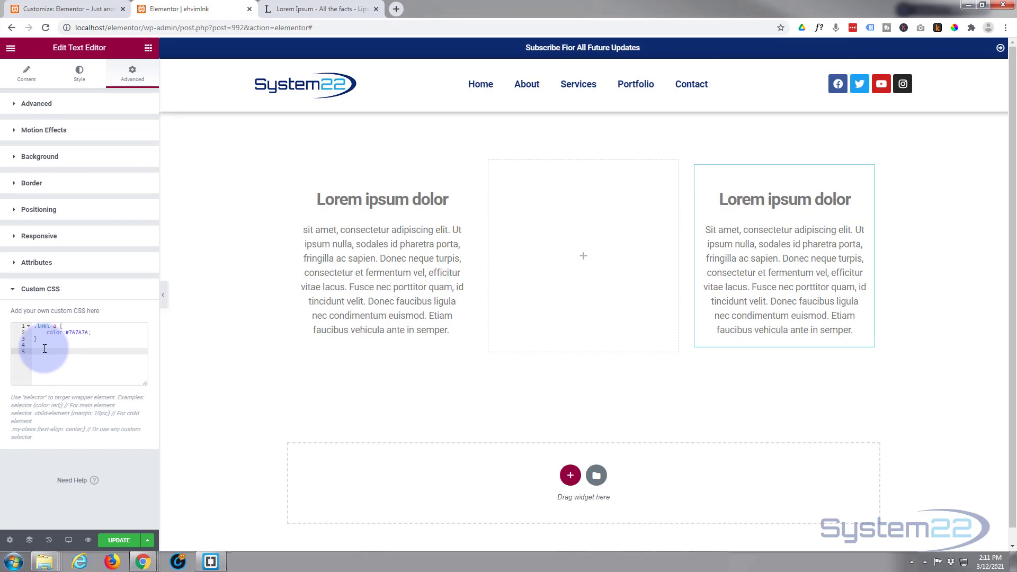
# Write a .lnki rule in the custom CSS that sets opacity: 1
pyautogui.hotkey('ctrl', 'v')
pyautogui.write('{}')
pyautogui.press('Return')
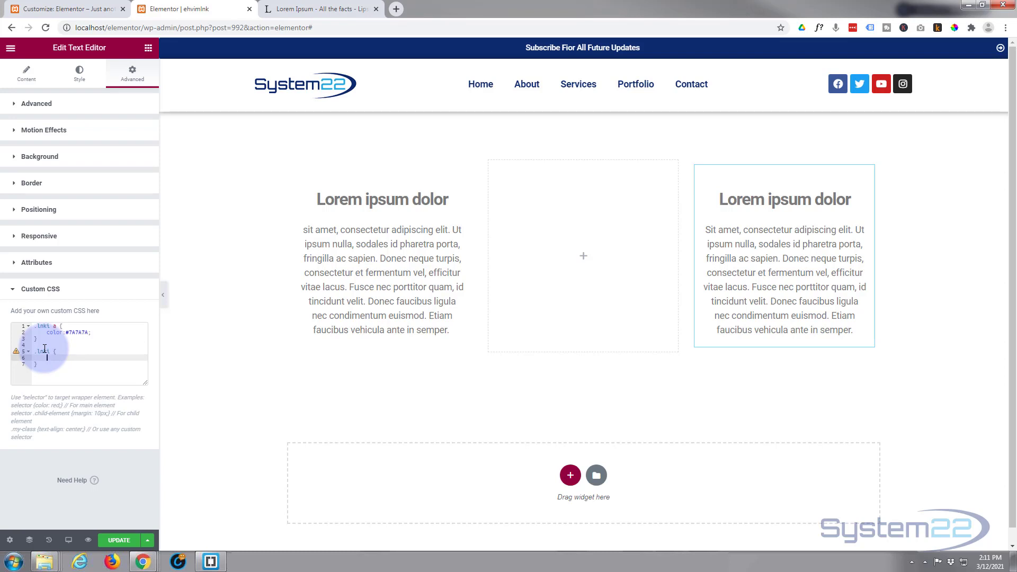
pyautogui.write('opacity')
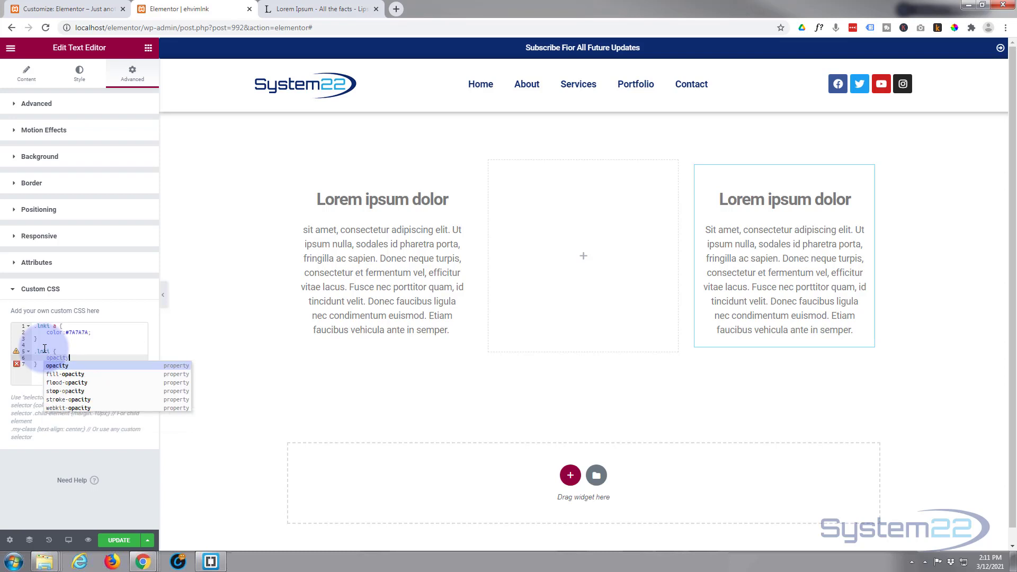
pyautogui.press('Return')
pyautogui.write('1')
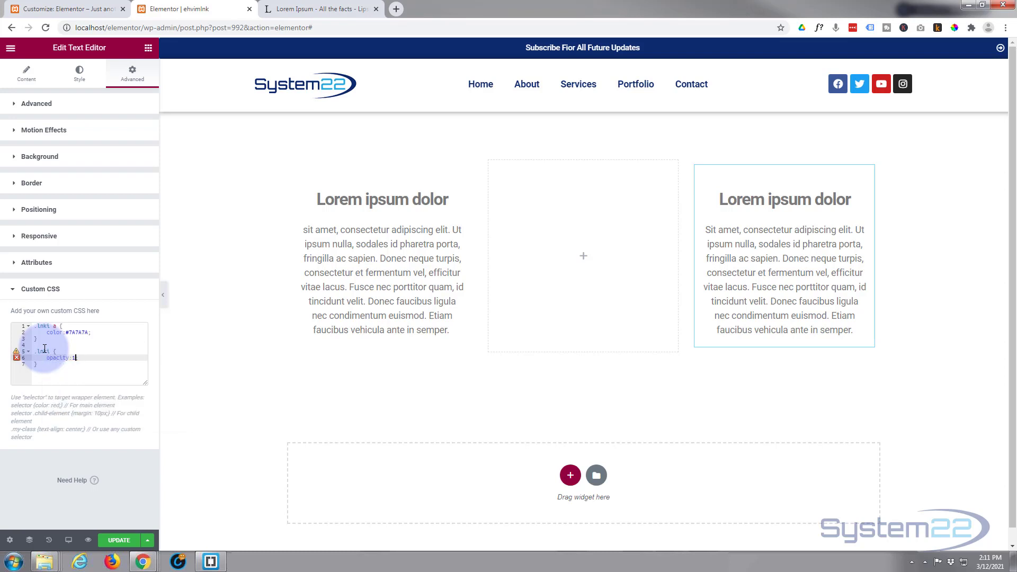
pyautogui.write(';')
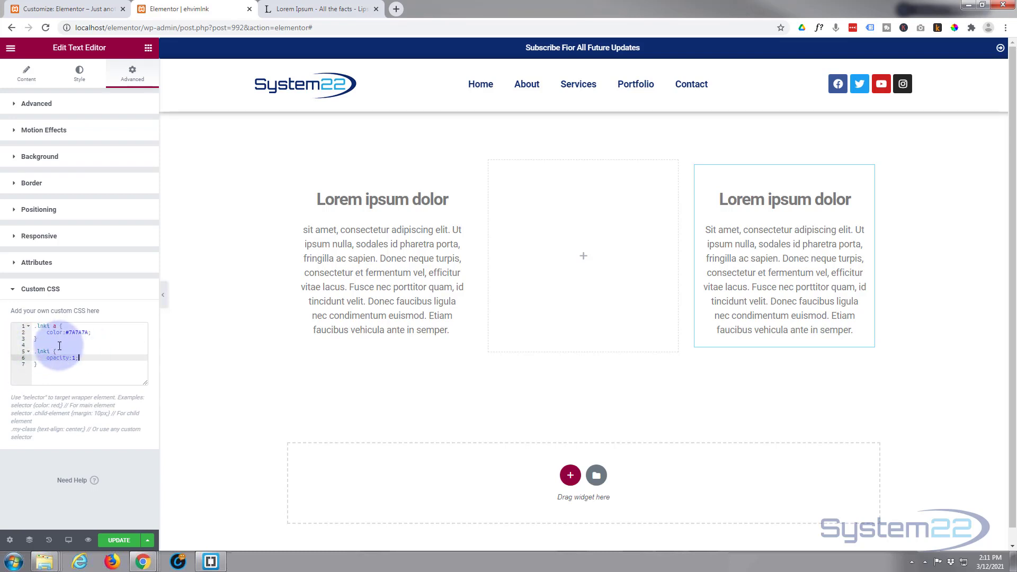
# Select the .lnki opacity rule and add a blank line below it
pyautogui.click(35, 351)
pyautogui.moveTo(35, 351); pyautogui.dragTo(46, 366)
pyautogui.hotkey('ctrl', 'c')
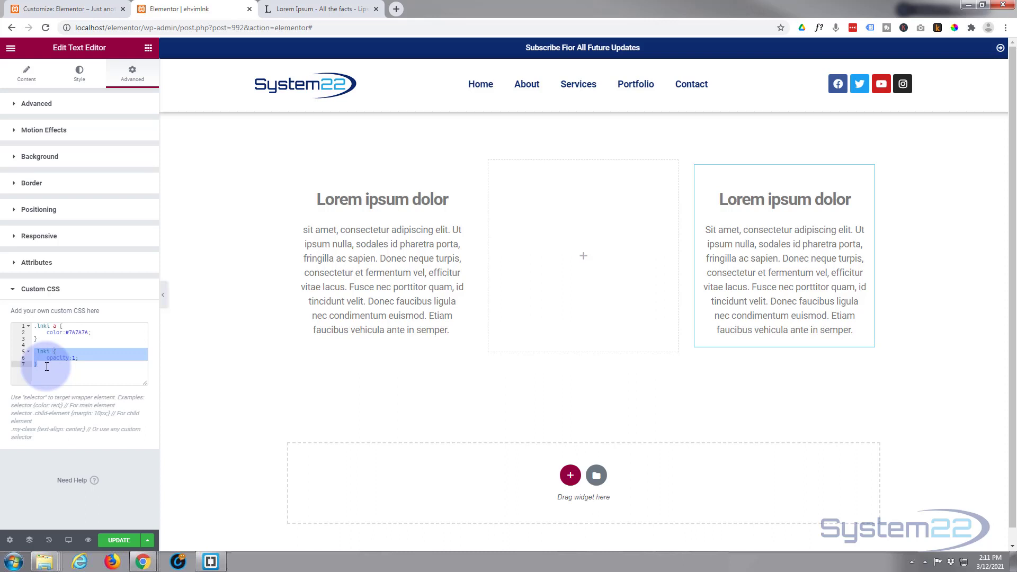
pyautogui.click(46, 367)
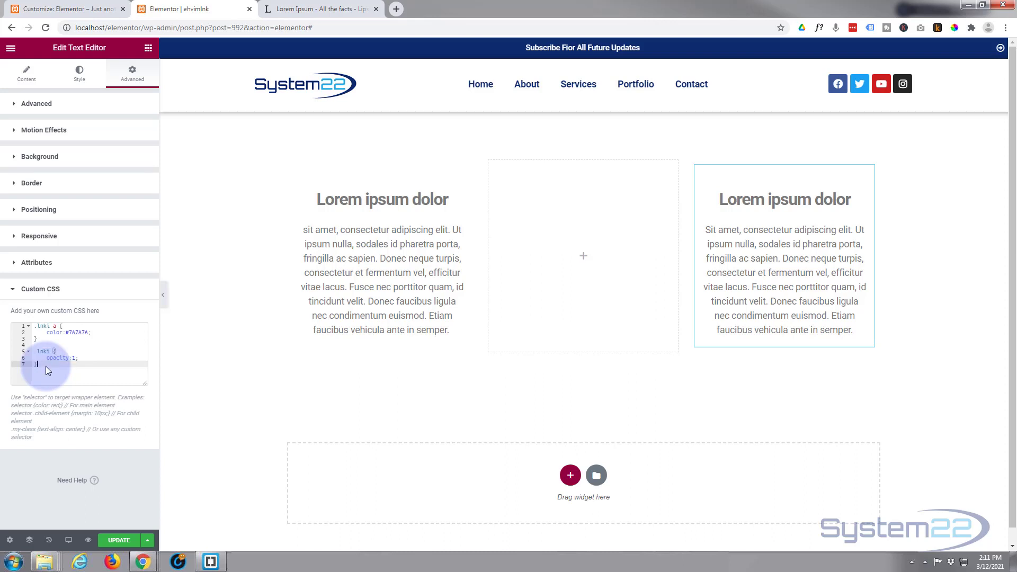
pyautogui.press('Return')
# Paste the copied rule and change it to .lnki:hover with opacity: 0
pyautogui.hotkey('ctrl', 'v')
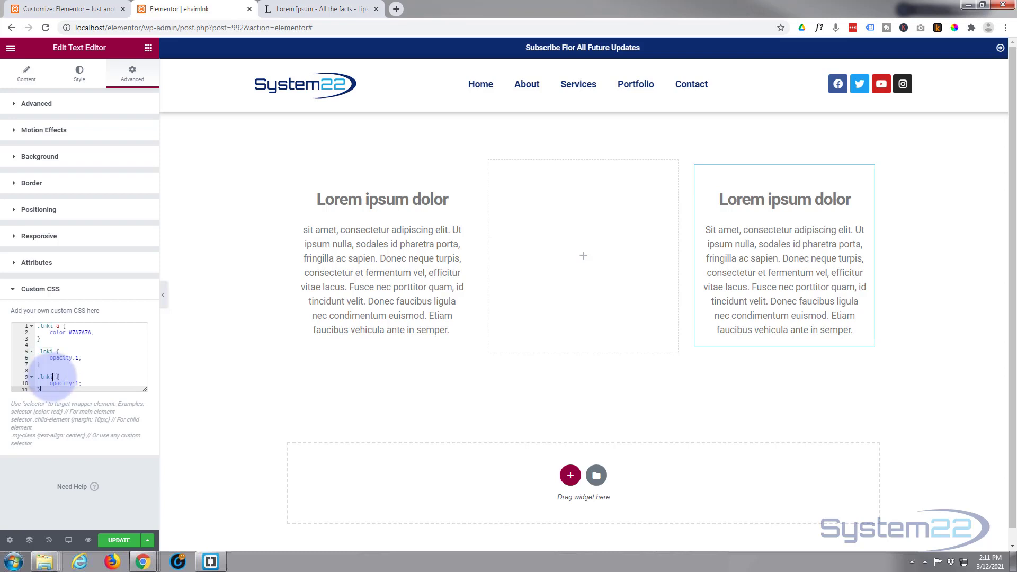
pyautogui.click(50, 377)
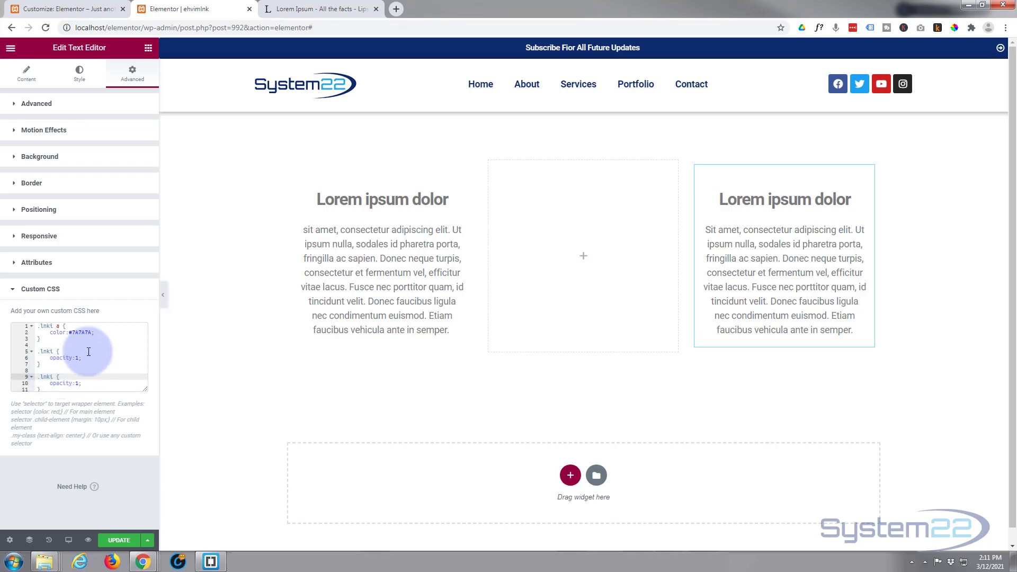
pyautogui.write(':hover')
pyautogui.doubleClick(76, 384)
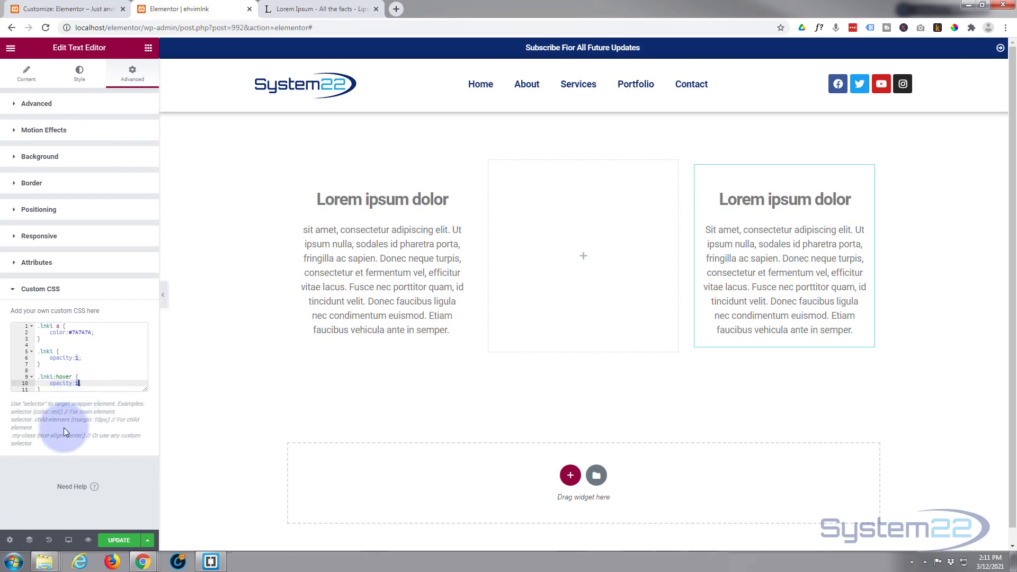
pyautogui.write('0')
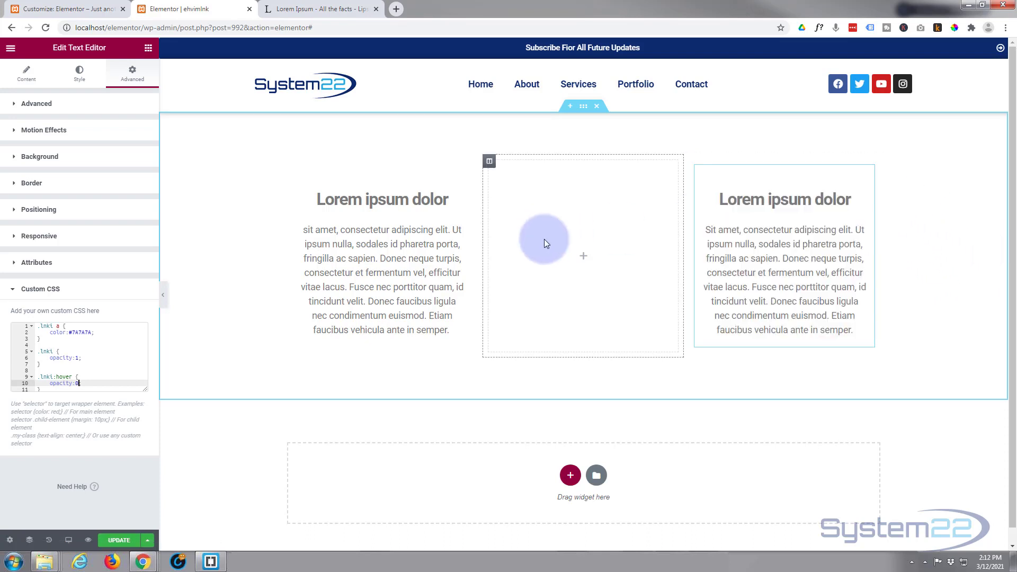
pyautogui.click(78, 383)
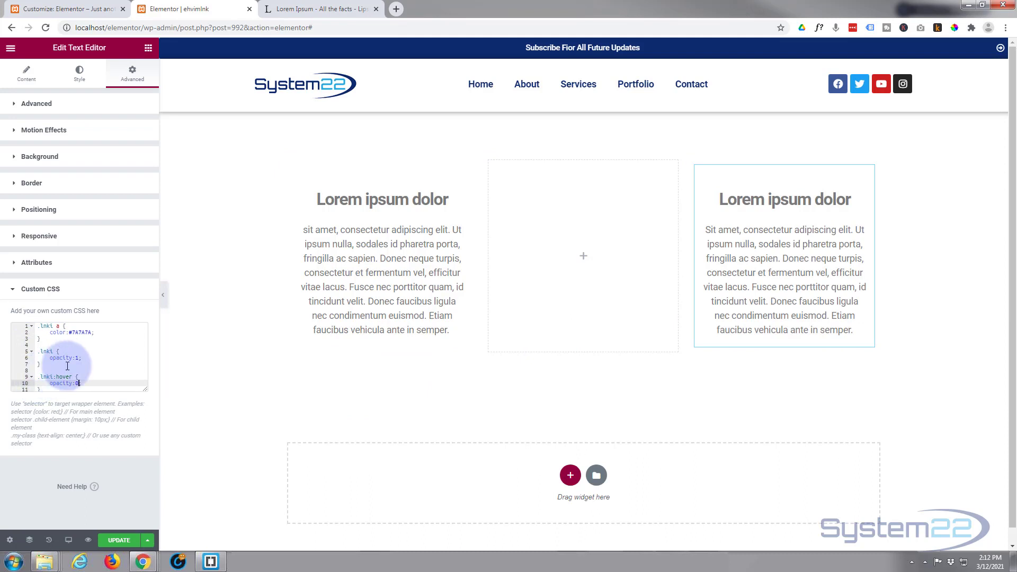
# Add transition-duration: .8 under opacity:1 in the .lnki rule
pyautogui.click(86, 356)
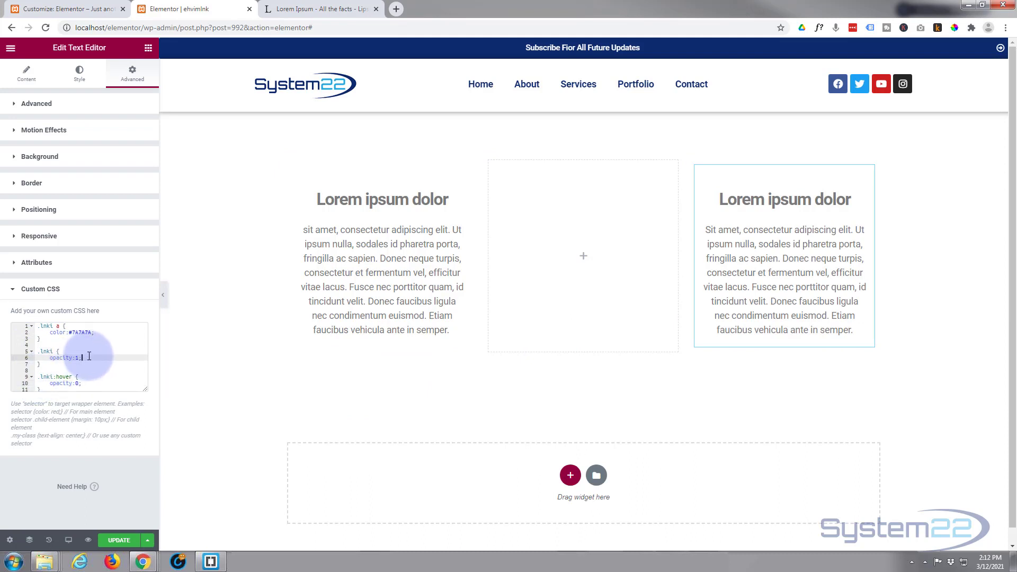
pyautogui.press('Return')
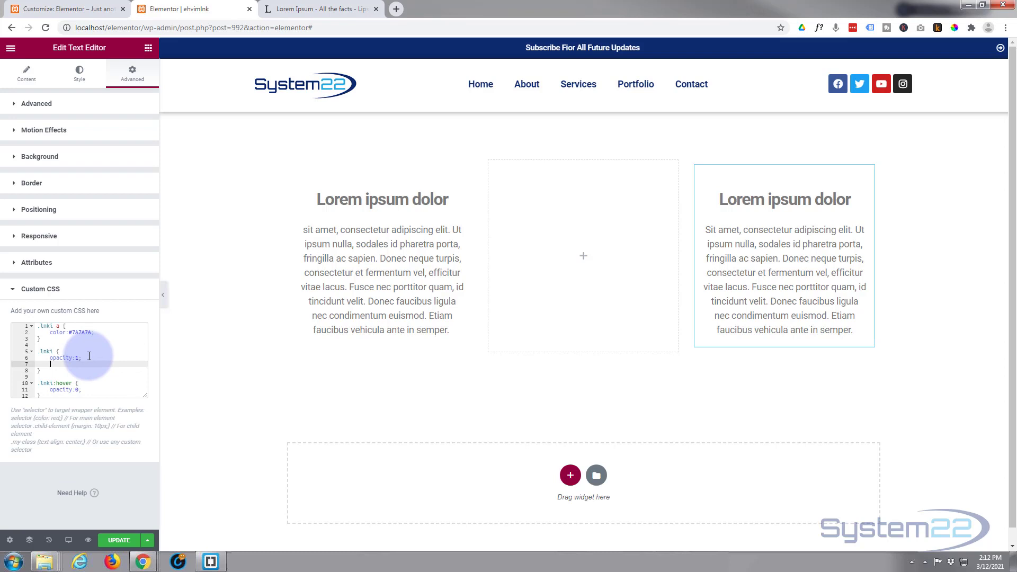
pyautogui.write('transition-duration: 0')
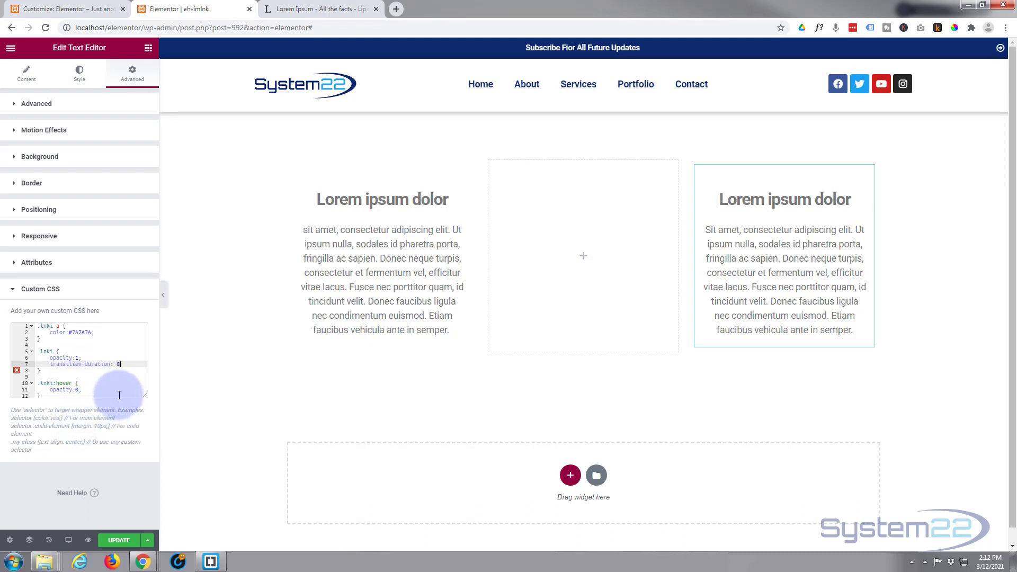
pyautogui.write('.8s;')
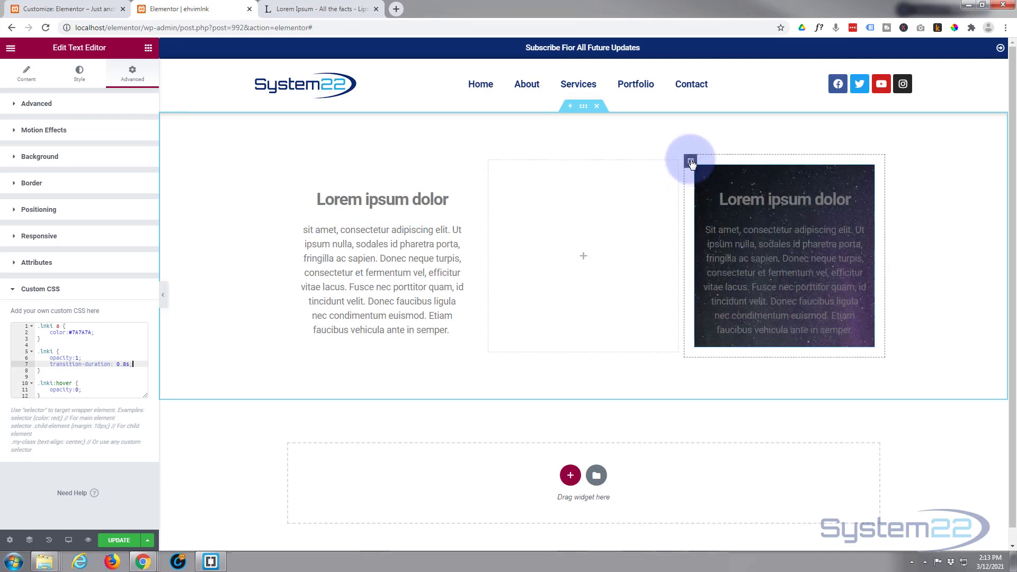
# Set the right column's hover background to Center Center position, No-repeat, and Cover size
pyautogui.click(690, 161)
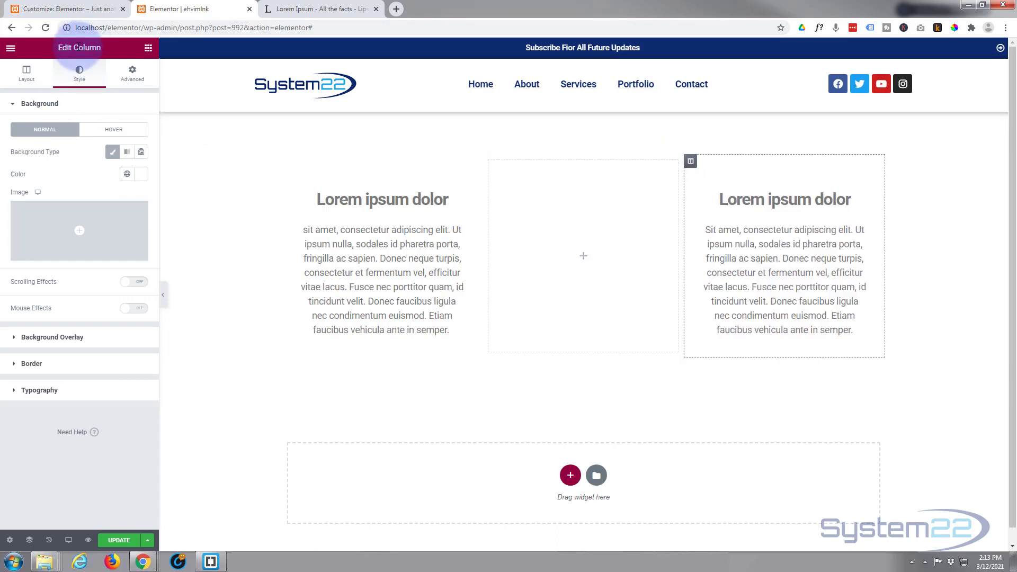
pyautogui.click(108, 132)
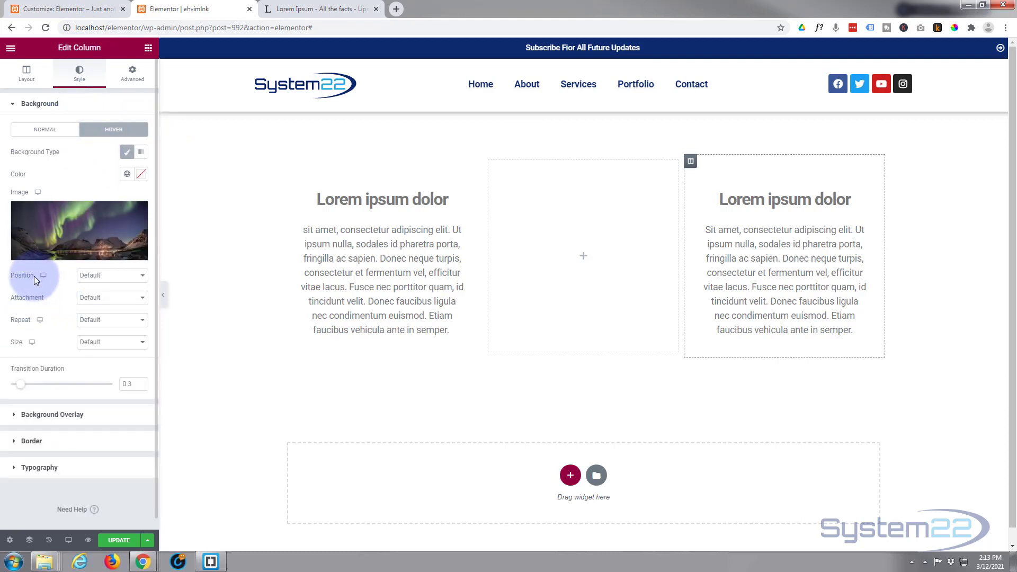
pyautogui.click(115, 278)
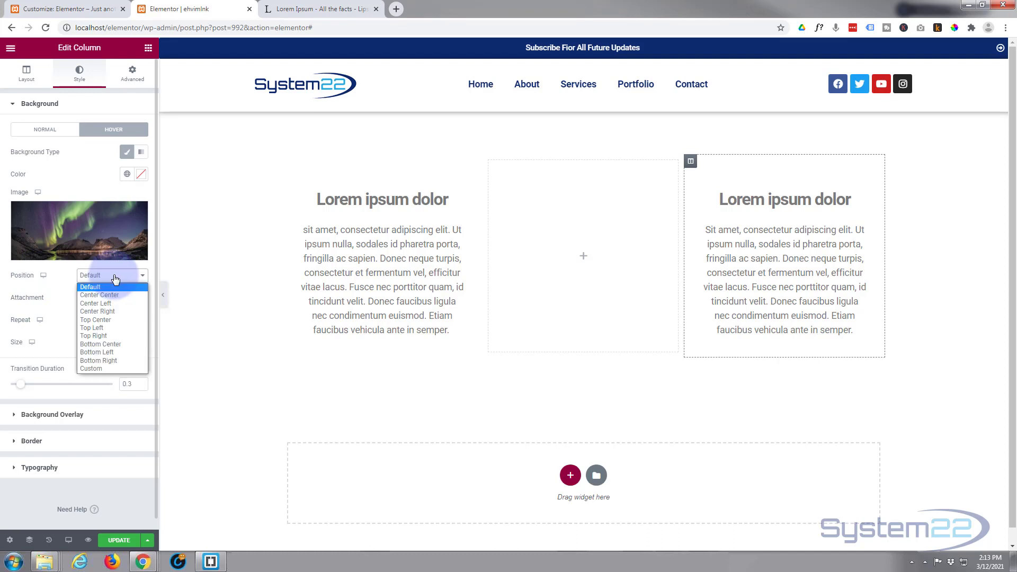
pyautogui.click(113, 294)
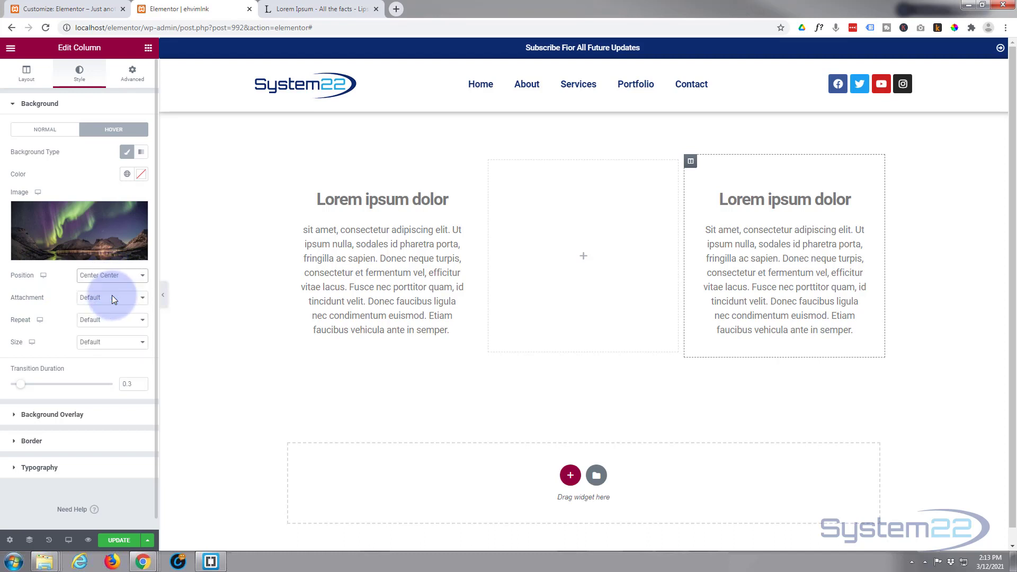
pyautogui.click(113, 322)
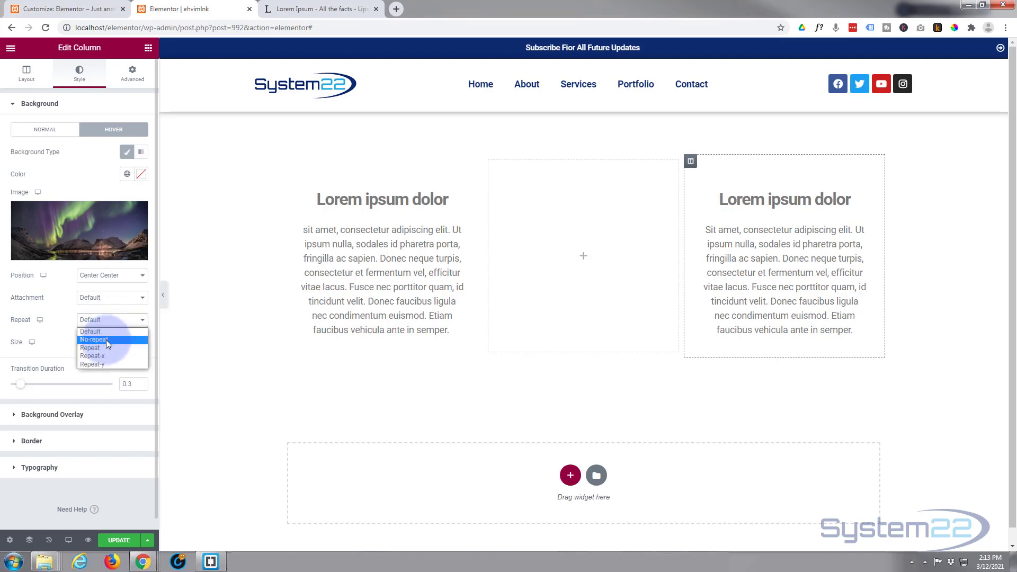
pyautogui.click(106, 340)
pyautogui.click(101, 344)
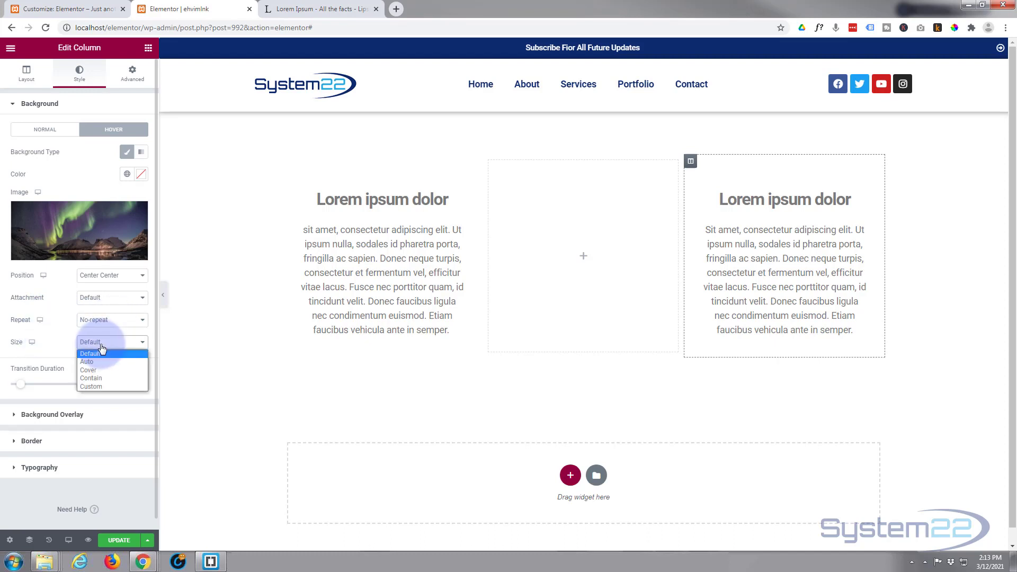
pyautogui.click(103, 367)
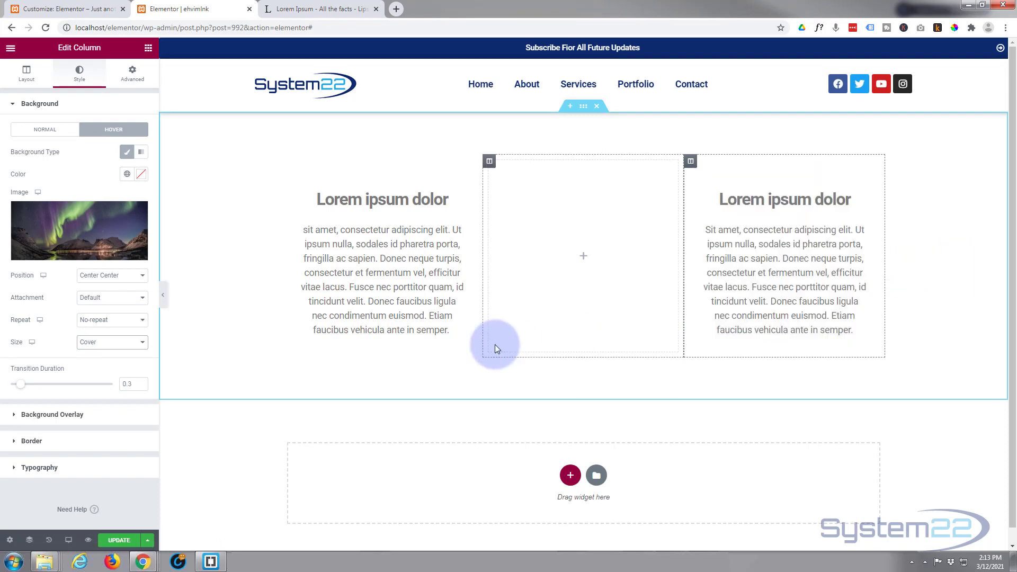
# Update the page, then hover the right column in the preview to test the fade
pyautogui.click(124, 541)
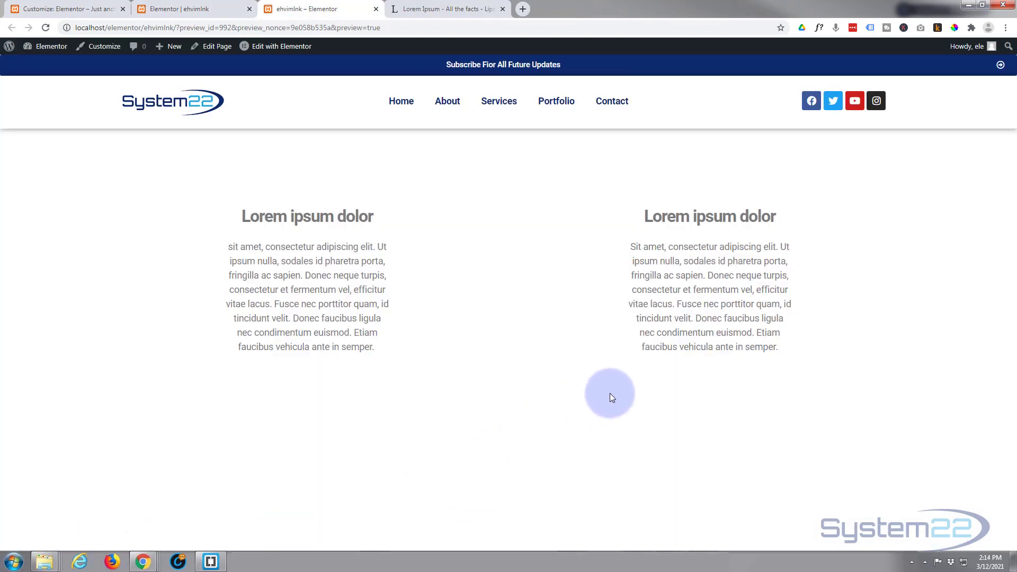
pyautogui.moveTo(678, 339)
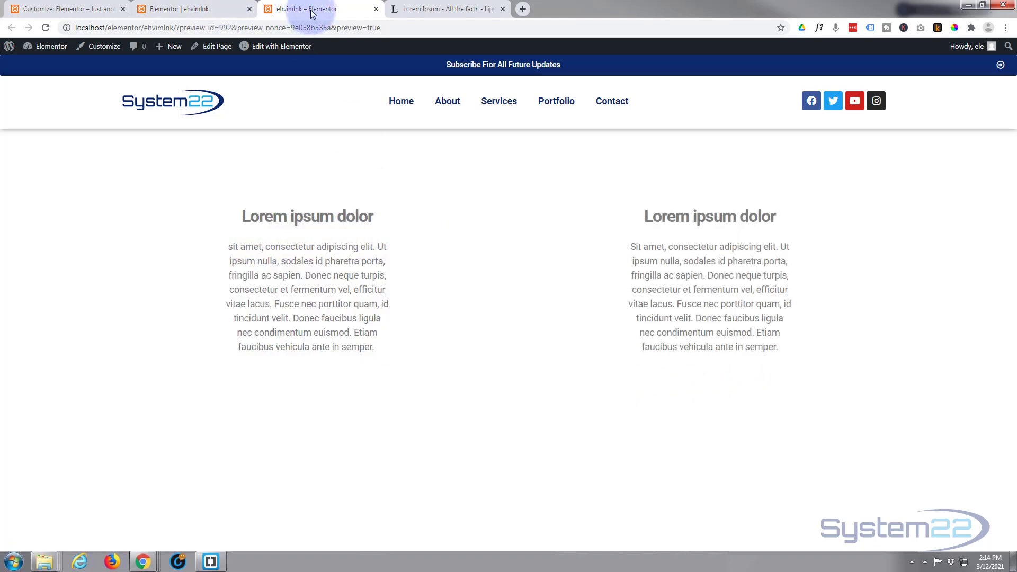
# Copy the right text widget's custom CSS into the Customizer's Additional CSS
pyautogui.click(207, 10)
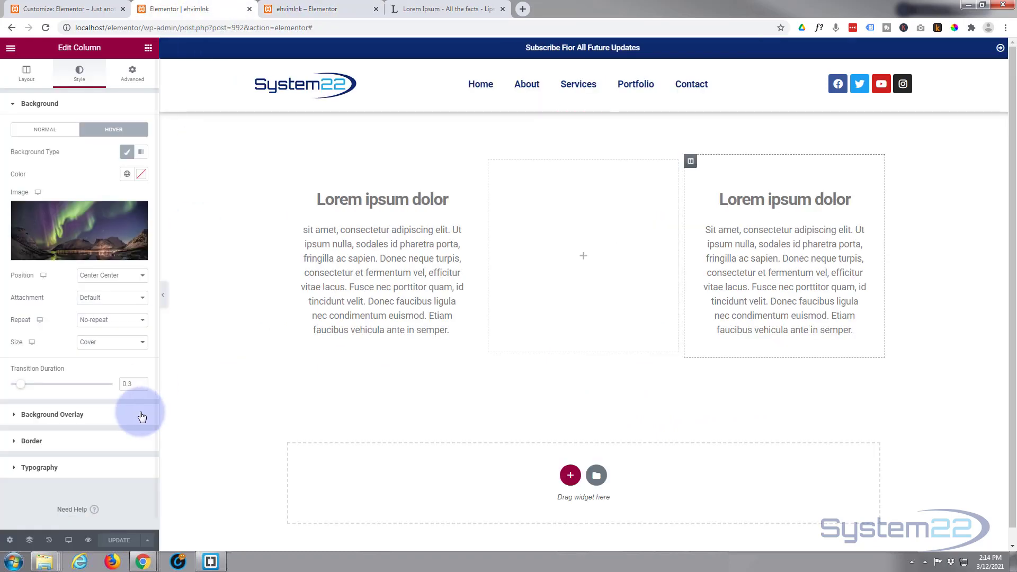
pyautogui.scroll(-1, 119, 415)
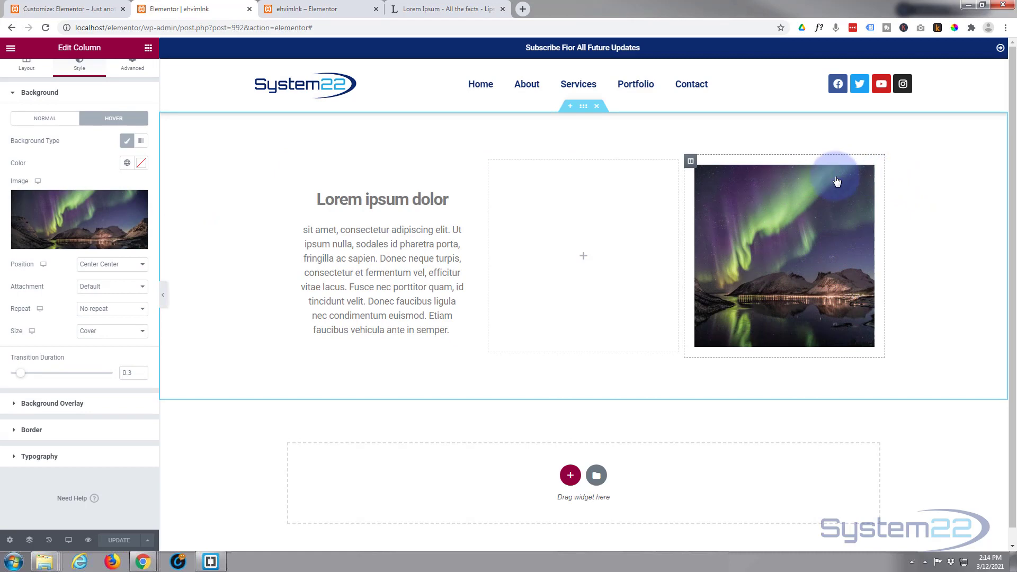
pyautogui.click(840, 177)
pyautogui.click(13, 458)
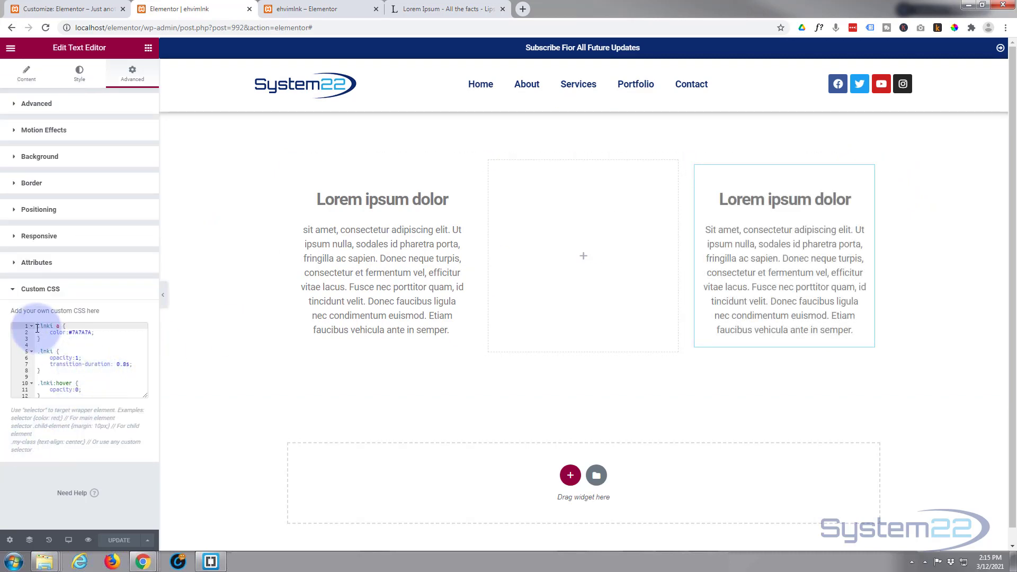
pyautogui.moveTo(41, 329); pyautogui.dragTo(62, 406)
pyautogui.hotkey('ctrl', 'c')
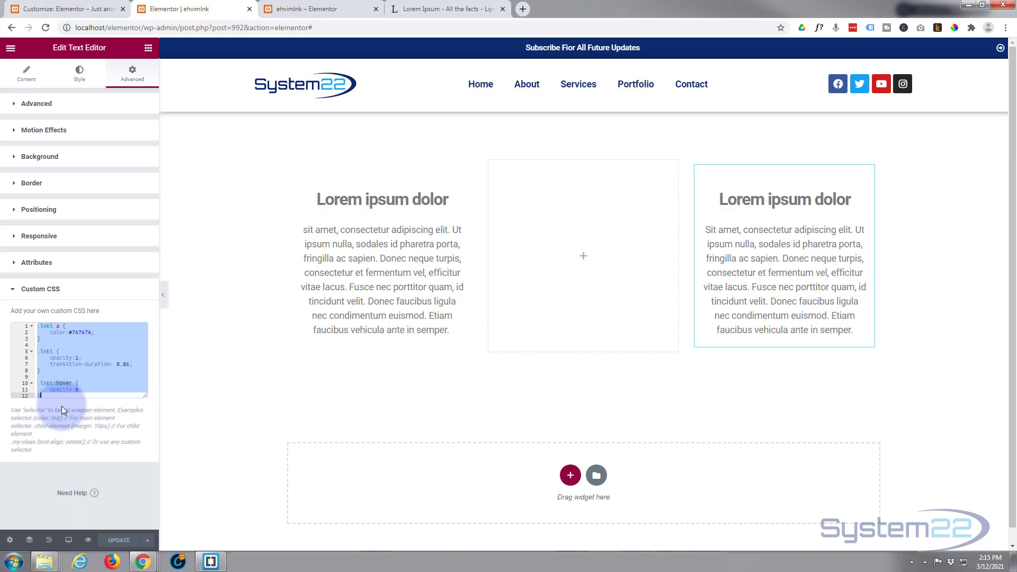
pyautogui.click(78, 10)
pyautogui.hotkey('ctrl', 'v')
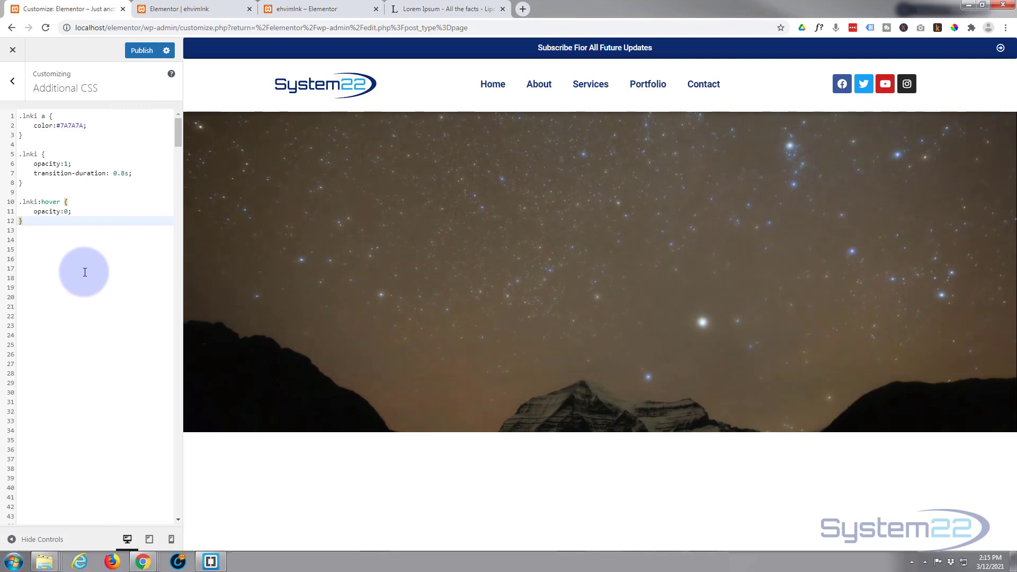
# In the ehvimlnk page preview, hover the right column to reveal the aurora image
pyautogui.click(312, 8)
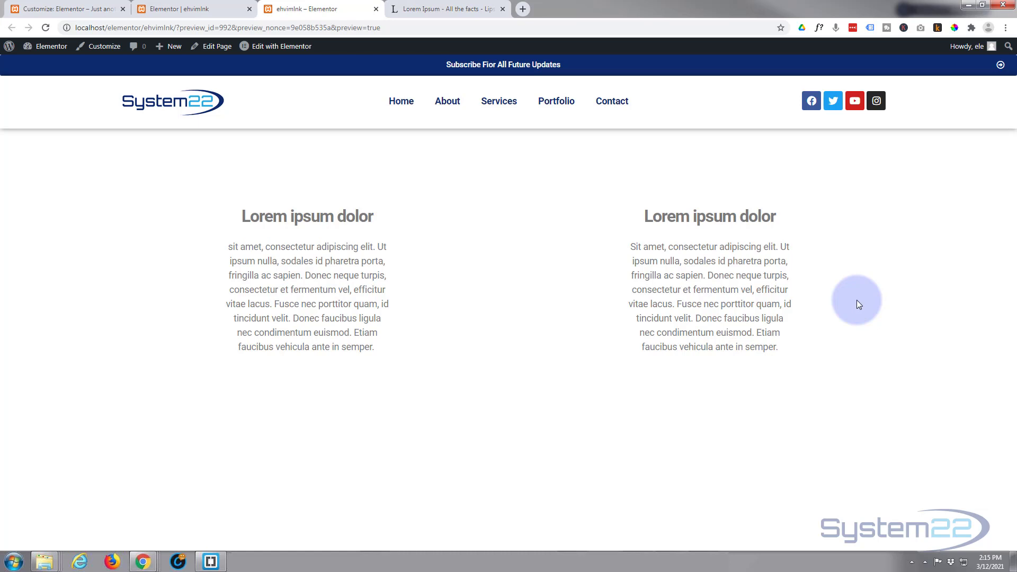
pyautogui.moveTo(769, 307)
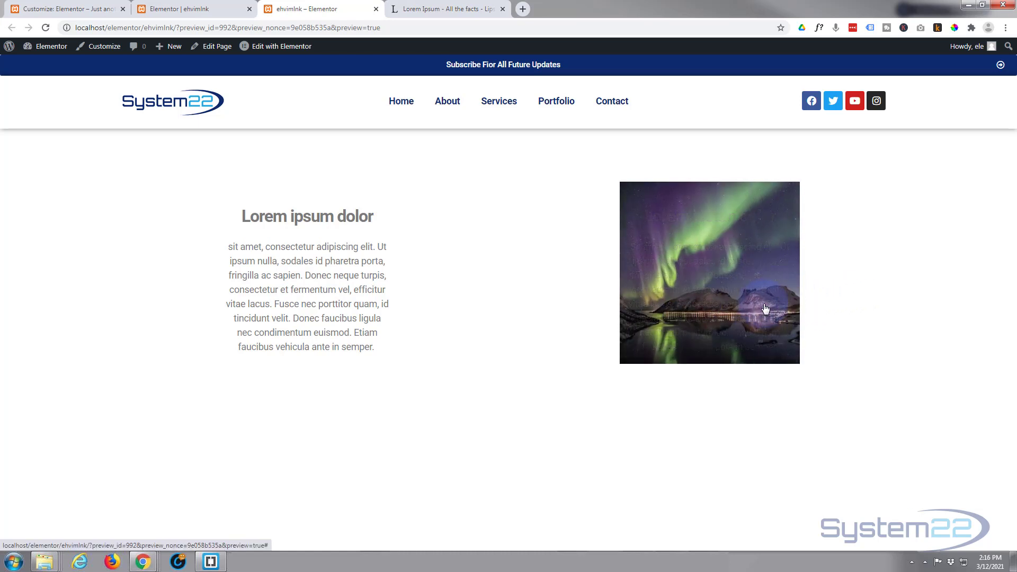